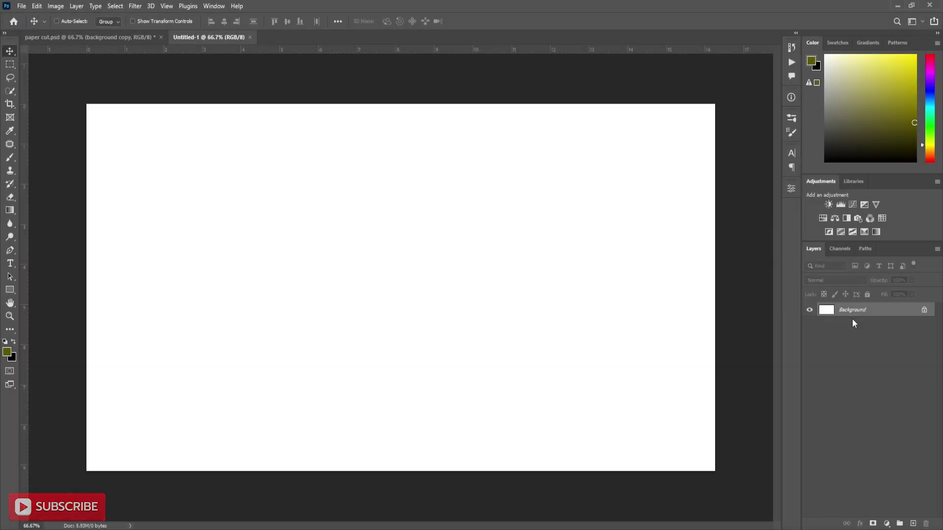
# Step: Add a Solid Color fill layer in light grey acabab over the white Background
pyautogui.click(886, 524)
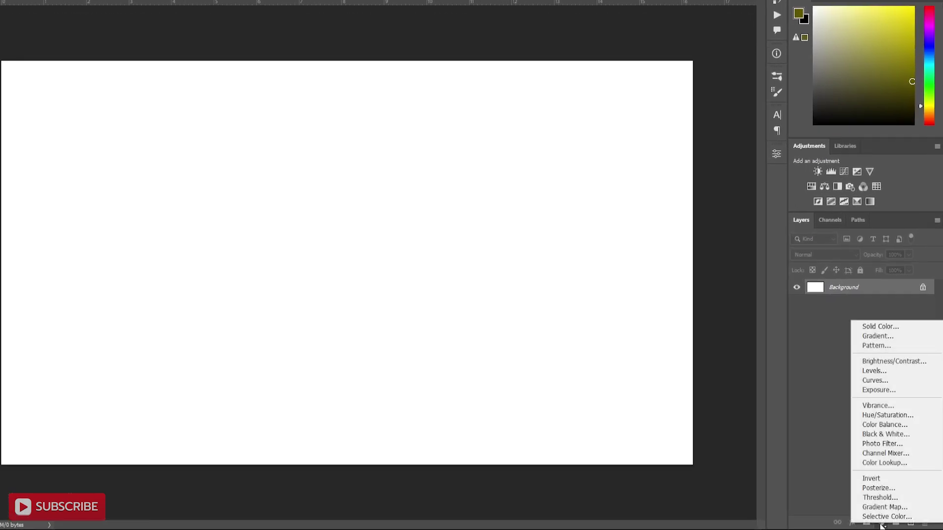
pyautogui.click(869, 326)
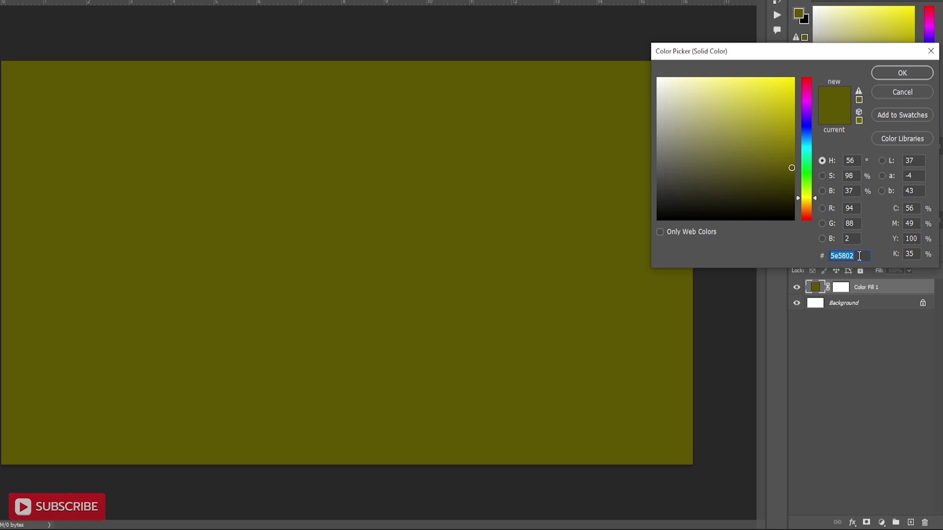
pyautogui.write('acabab')
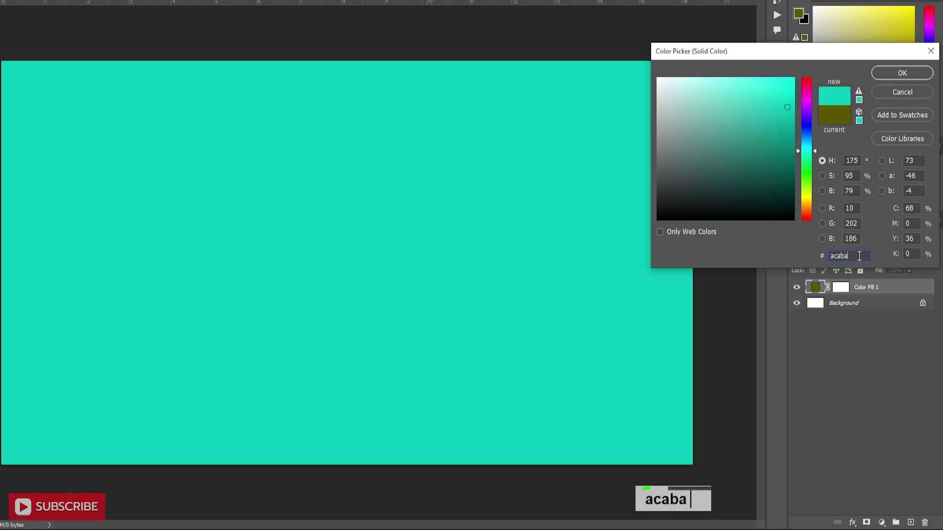
pyautogui.click(897, 82)
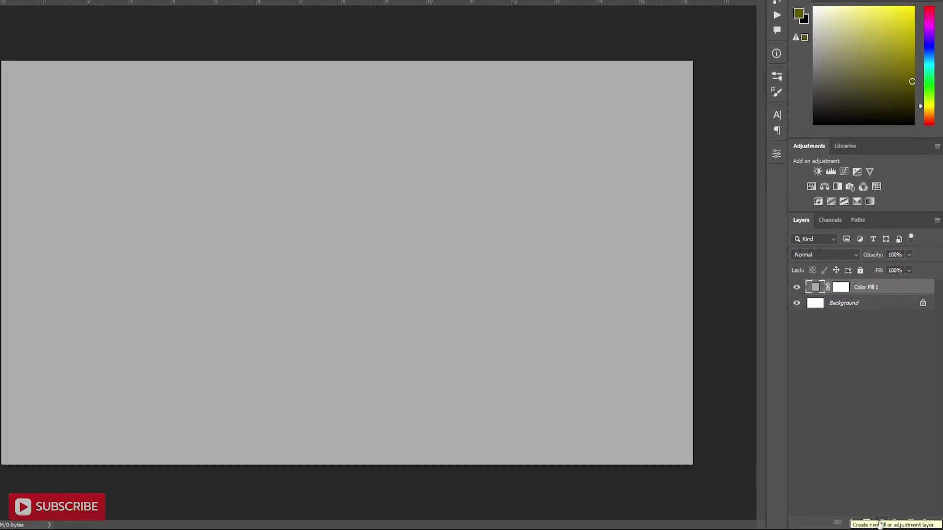
# Step: Add a Gradient fill layer with the right stop removed and the left stop set to e2e0e0
pyautogui.click(880, 524)
pyautogui.click(889, 334)
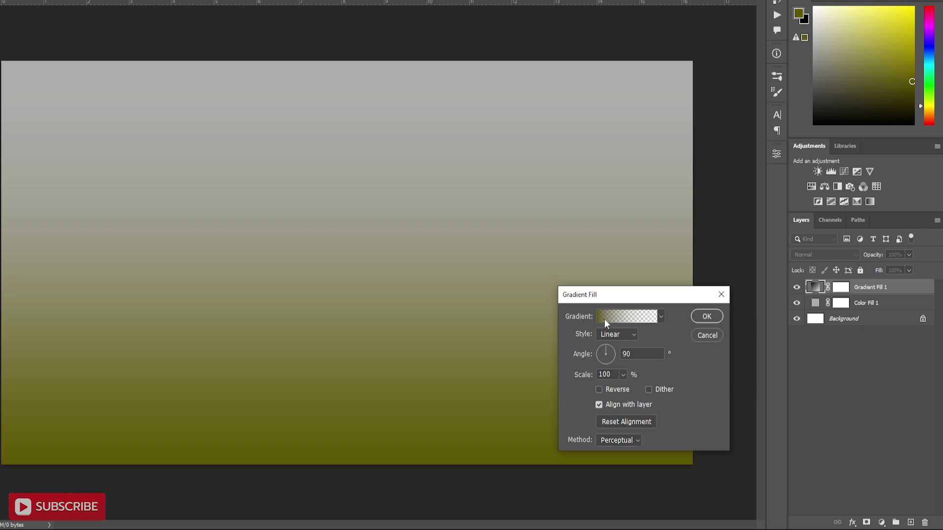
pyautogui.click(604, 319)
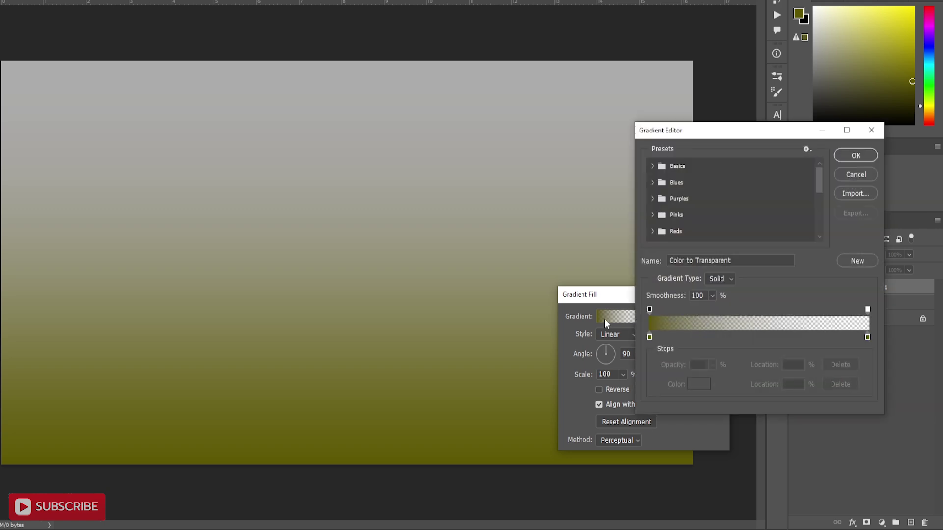
pyautogui.click(867, 336)
pyautogui.click(843, 384)
pyautogui.click(649, 337)
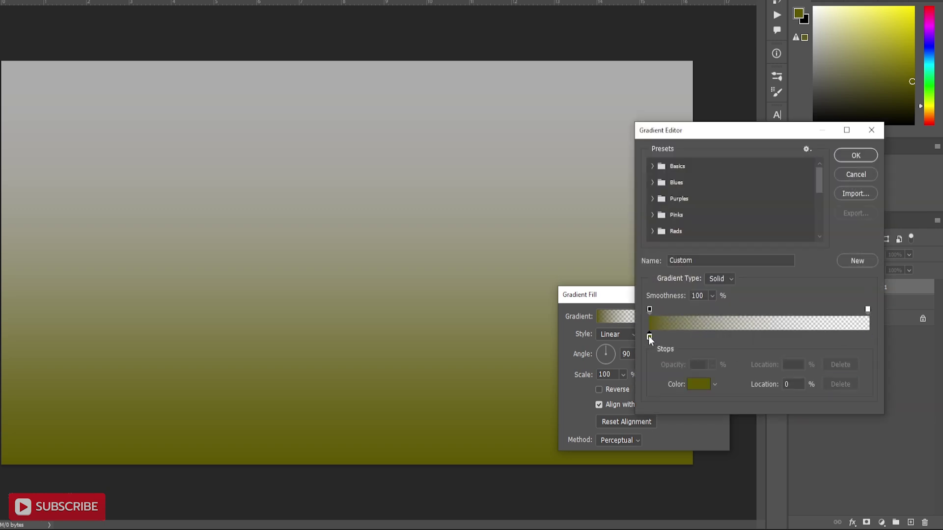
pyautogui.click(698, 385)
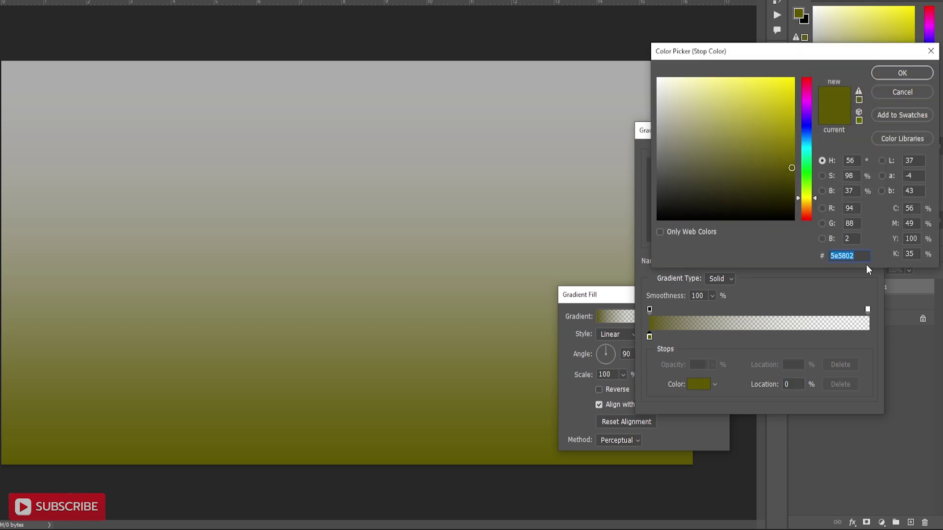
pyautogui.write('e2e0e0')
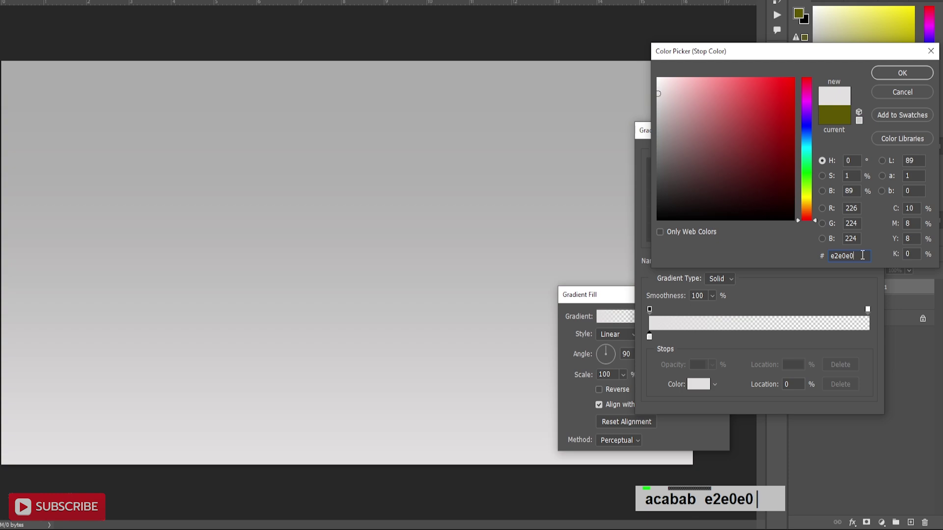
pyautogui.click(919, 73)
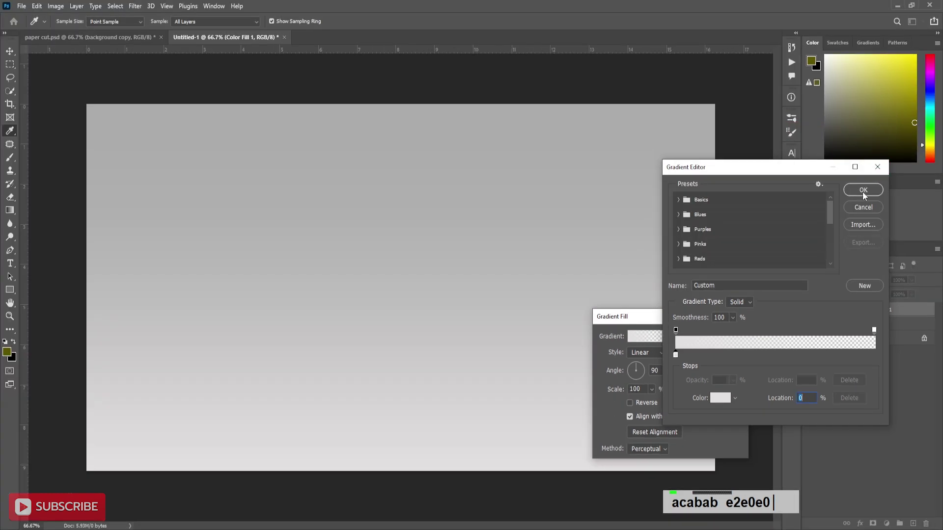
pyautogui.click(862, 192)
# Step: Make the gradient Radial, enlarge its scale to 319% and apply the fill
pyautogui.click(661, 354)
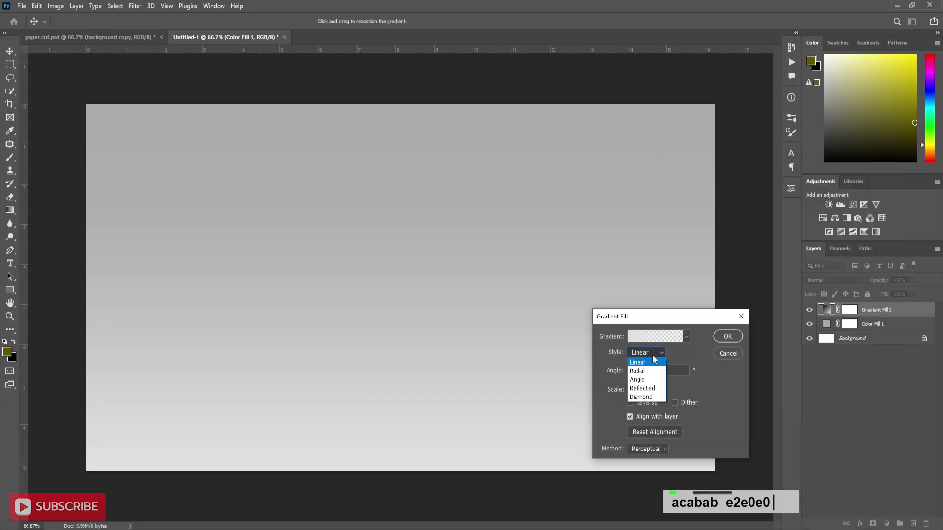
pyautogui.click(641, 370)
pyautogui.click(652, 390)
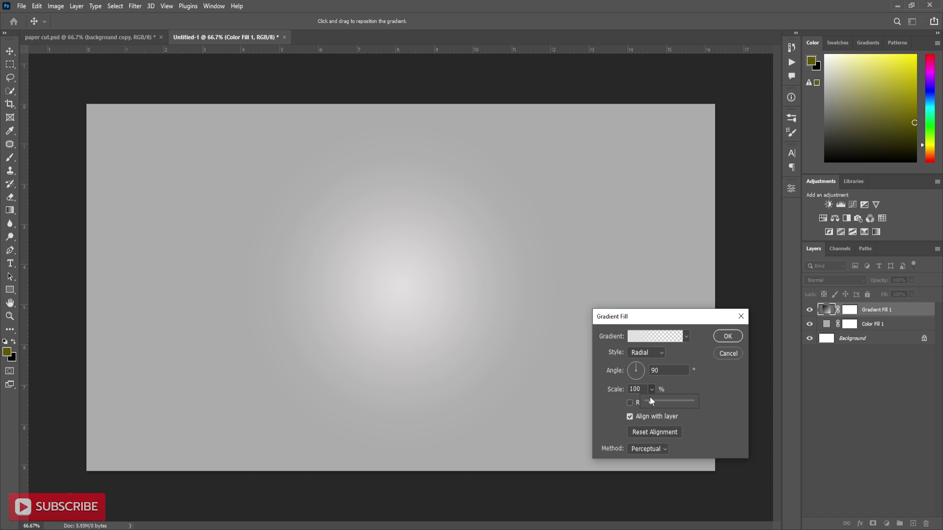
pyautogui.moveTo(651, 401); pyautogui.dragTo(655, 405)
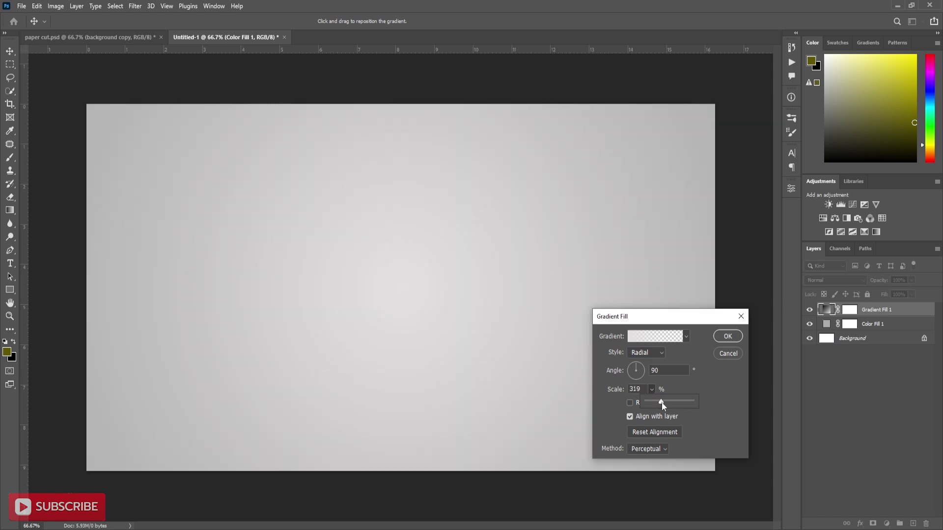
pyautogui.click(727, 336)
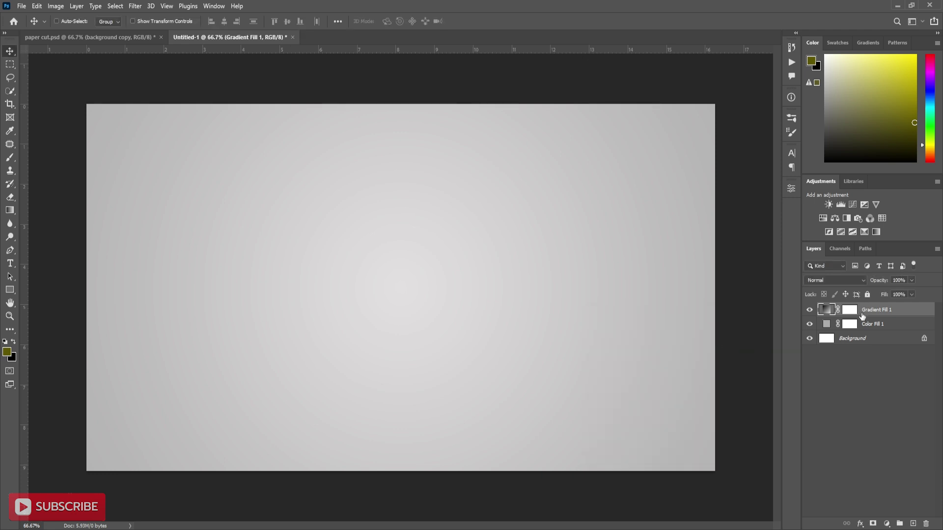
# Step: Group Color Fill 1 and Gradient Fill 1 and name the group 'background'
pyautogui.keyDown('shift'); pyautogui.click(870, 324); pyautogui.keyUp('shift')
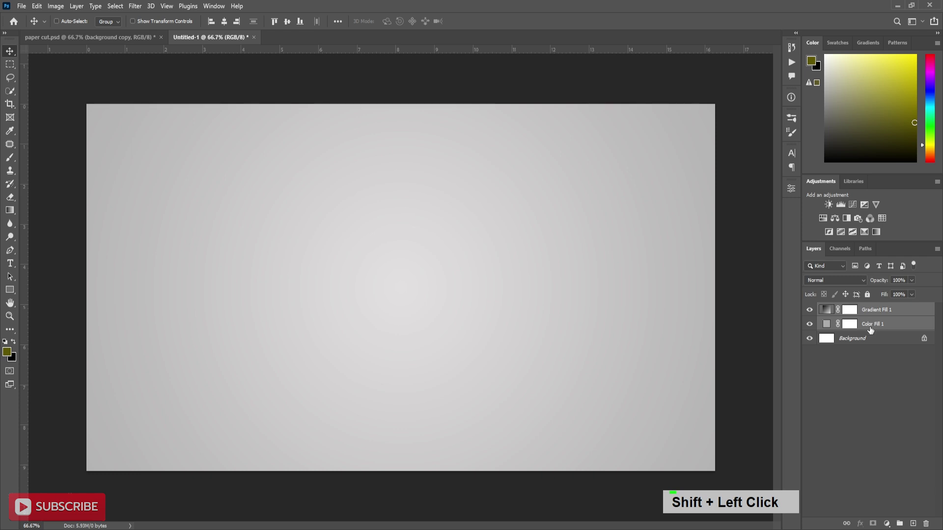
pyautogui.hotkey('ctrl', 'g')
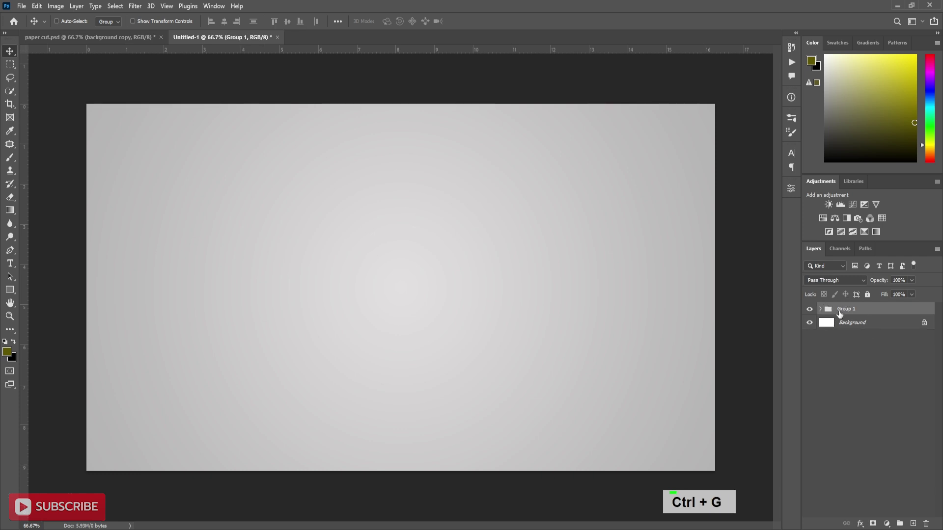
pyautogui.doubleClick(845, 309)
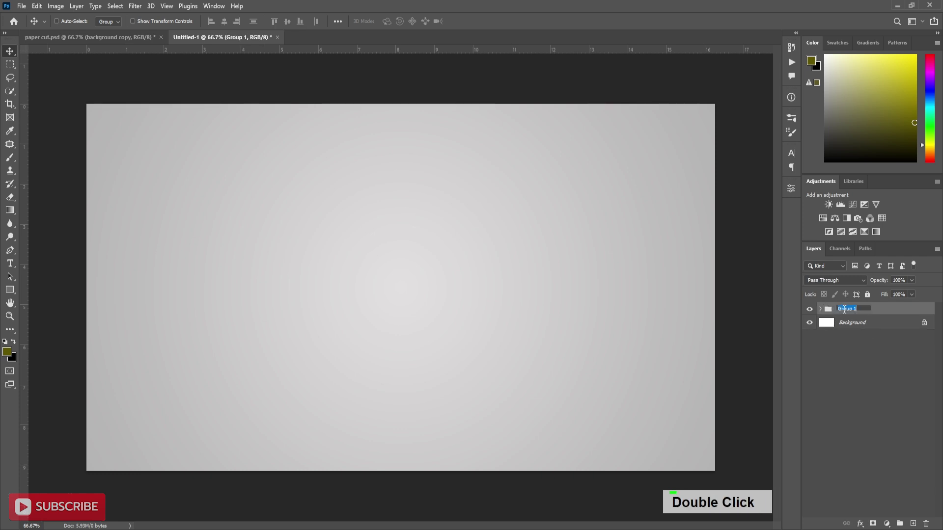
pyautogui.write('backgrou')
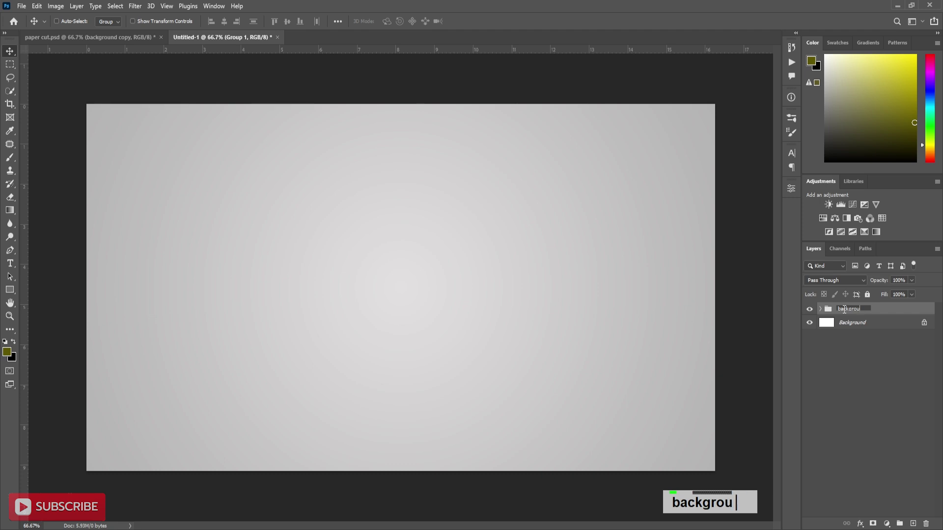
pyautogui.write('nd')
pyautogui.press('Return')
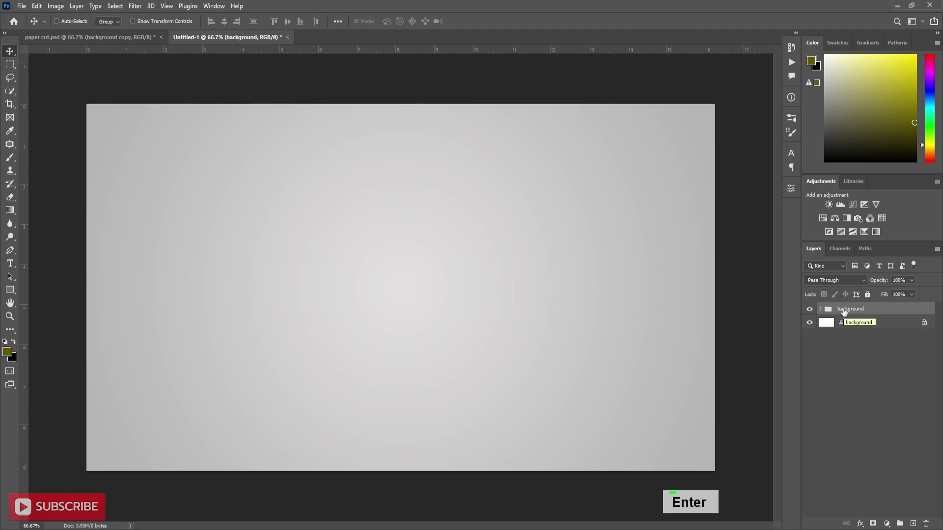
# Step: Give the background group a paper-texture Pattern Overlay in Multiply at 50% opacity
pyautogui.click(860, 524)
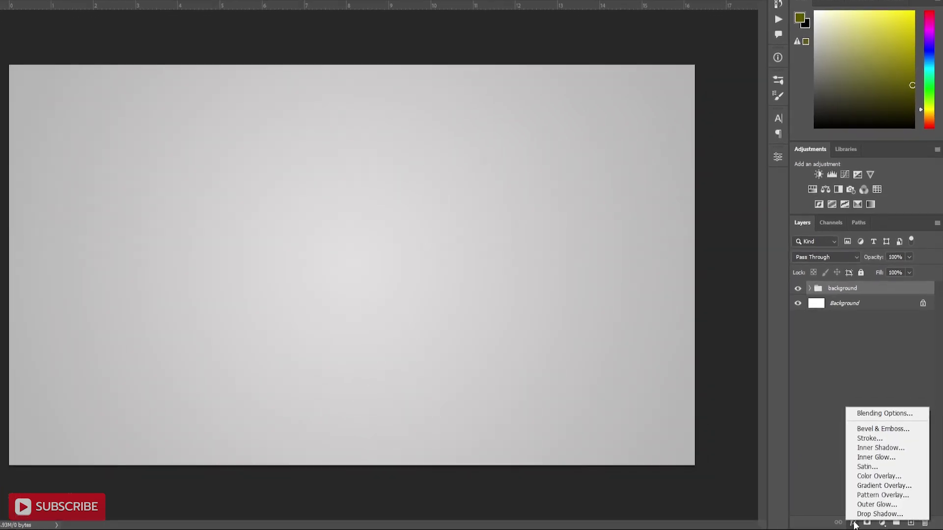
pyautogui.click(866, 495)
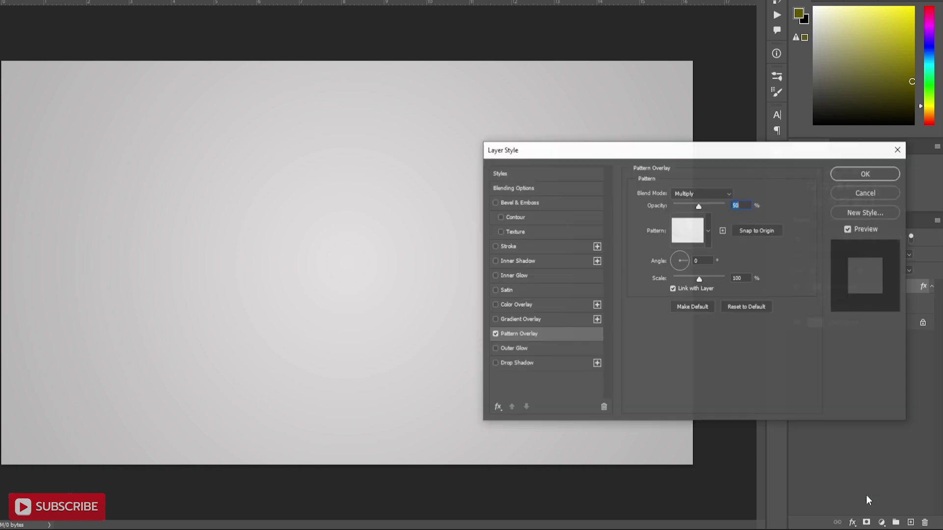
pyautogui.click(707, 229)
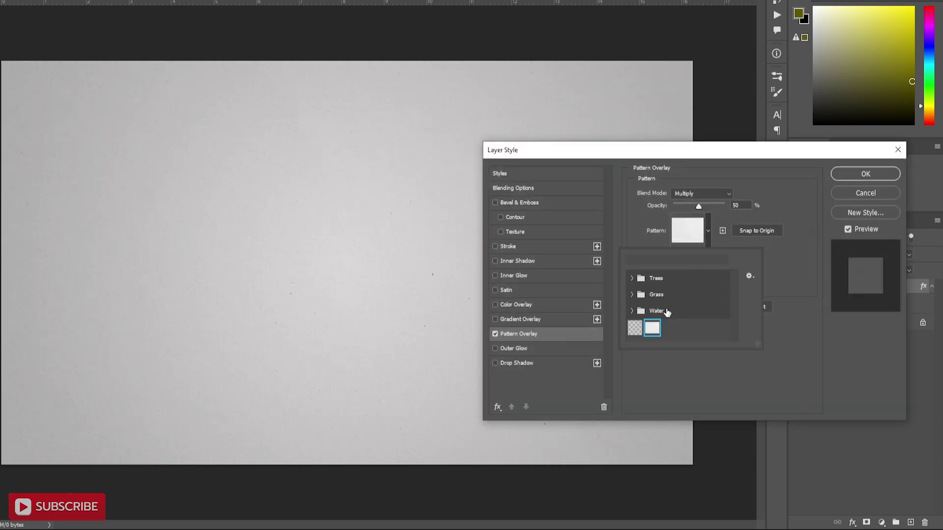
pyautogui.click(790, 265)
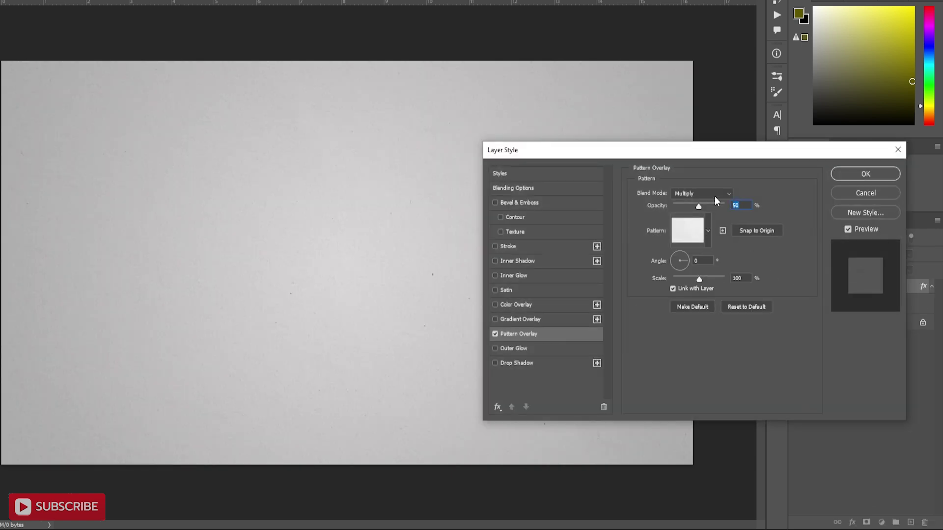
pyautogui.click(721, 197)
pyautogui.click(694, 238)
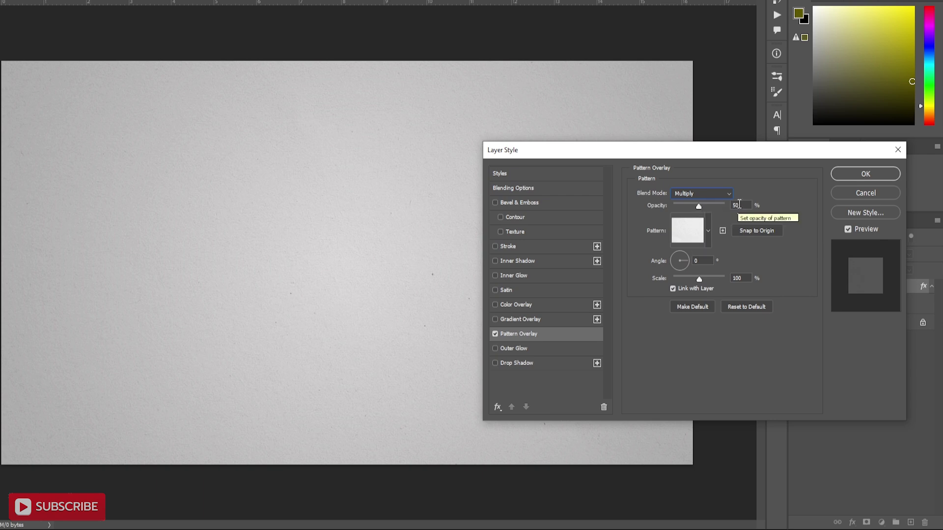
pyautogui.click(865, 175)
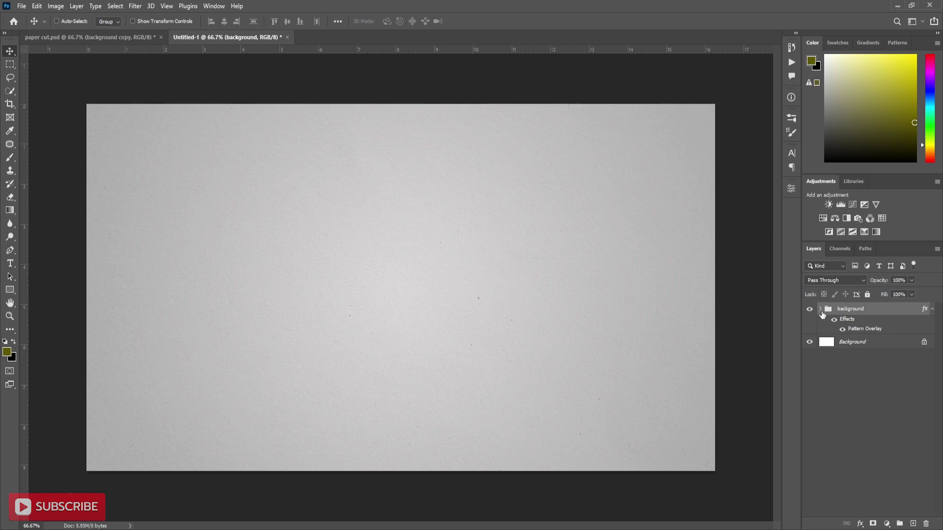
pyautogui.click(820, 310)
pyautogui.click(821, 310)
# Step: Type 'Pixel' in black Arial Rounded MT Bold and commit the text
pyautogui.click(11, 265)
pyautogui.press('d')
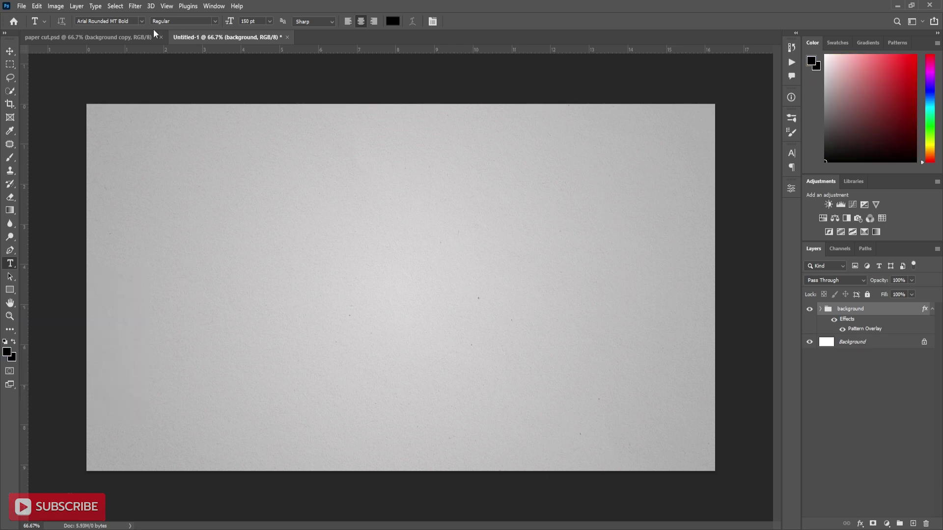
pyautogui.click(140, 23)
pyautogui.click(124, 51)
pyautogui.click(340, 308)
pyautogui.write('P')
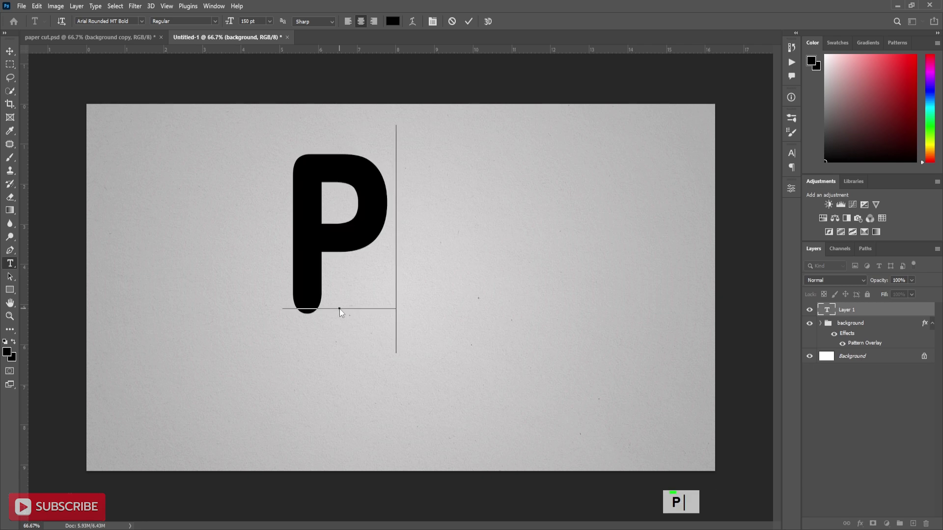
pyautogui.write('ixel')
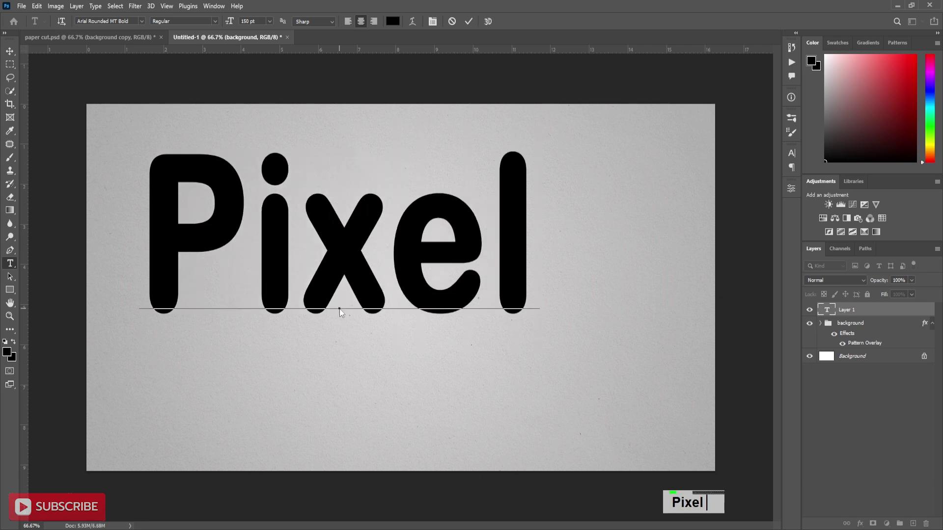
pyautogui.click(469, 21)
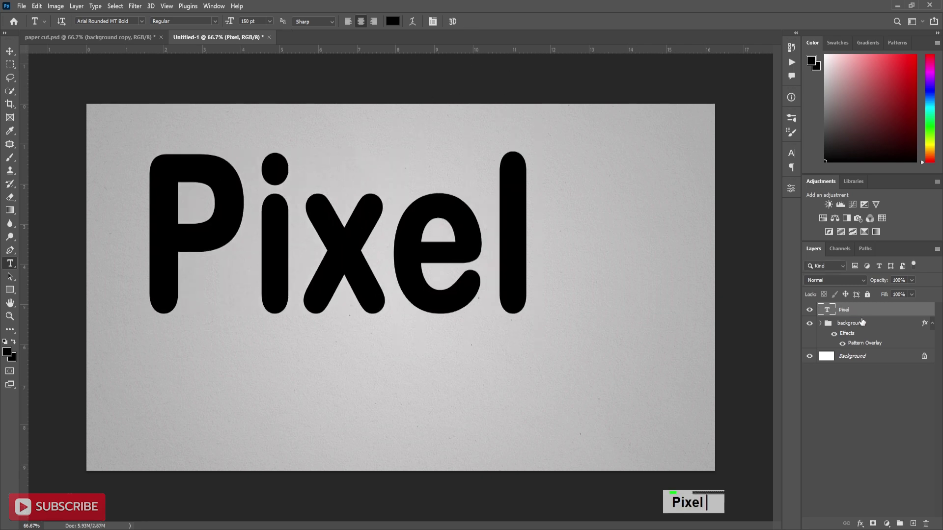
# Step: Centre the Pixel text horizontally and vertically on the canvas
pyautogui.hotkey('ctrl', 'a')
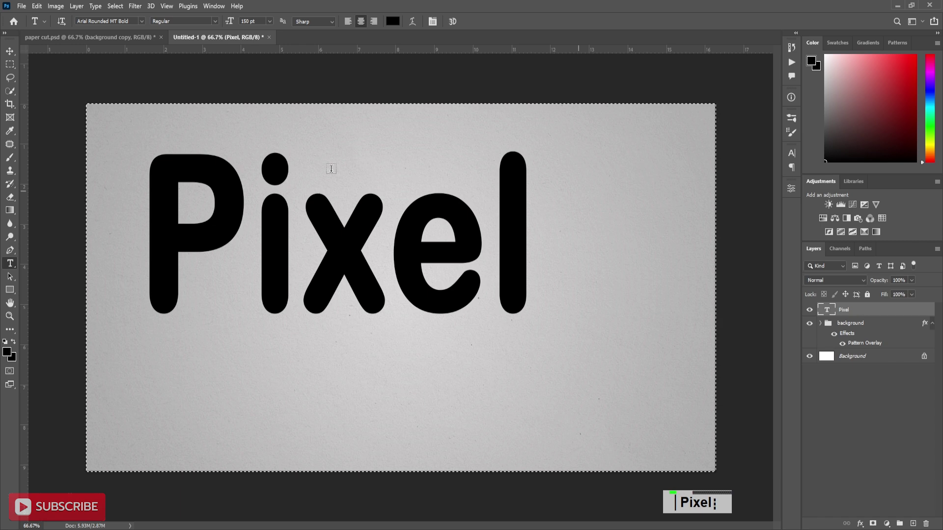
pyautogui.press('v')
pyautogui.click(224, 22)
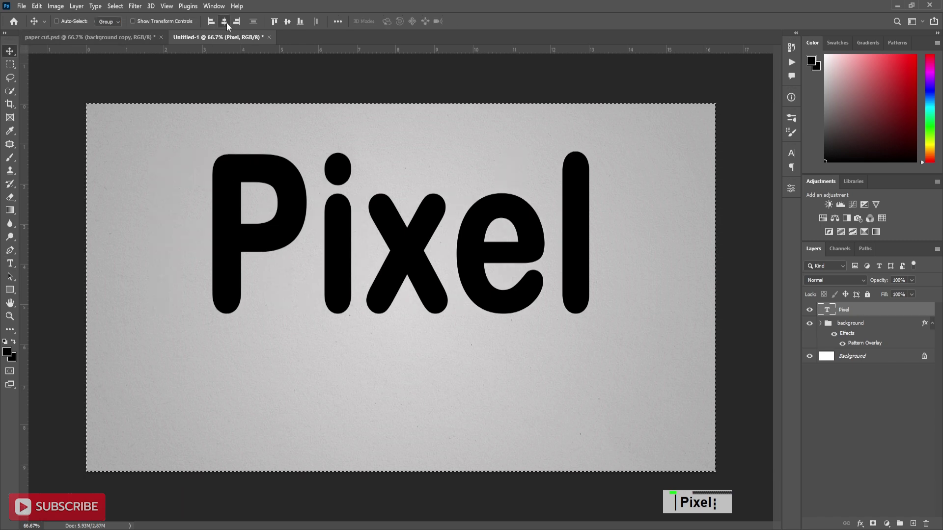
pyautogui.click(287, 21)
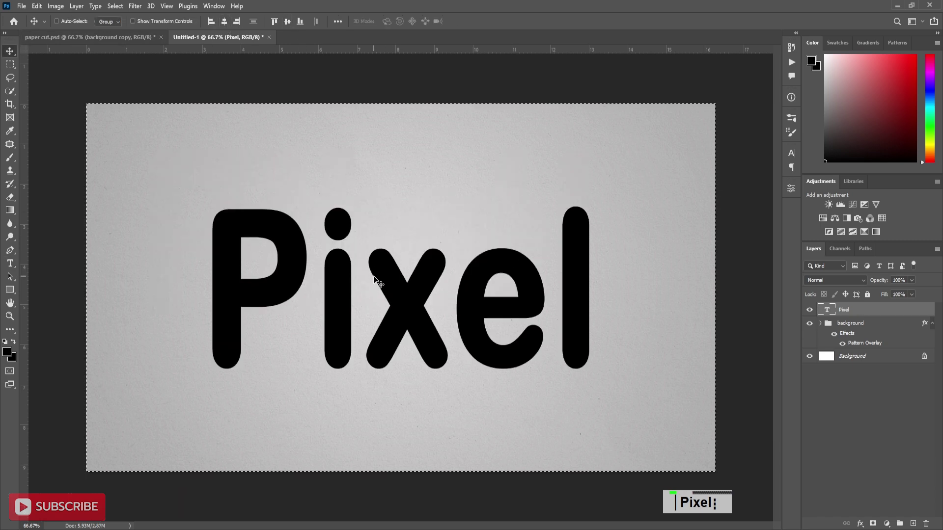
pyautogui.hotkey('ctrl', 'd')
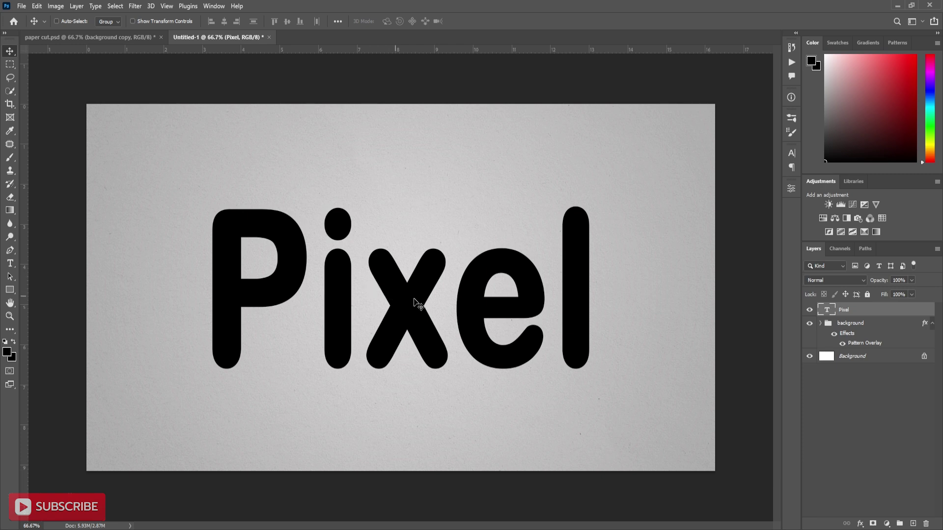
# Step: Change the Pixel text colour from black to olive 635d02 in the Character panel
pyautogui.click(791, 154)
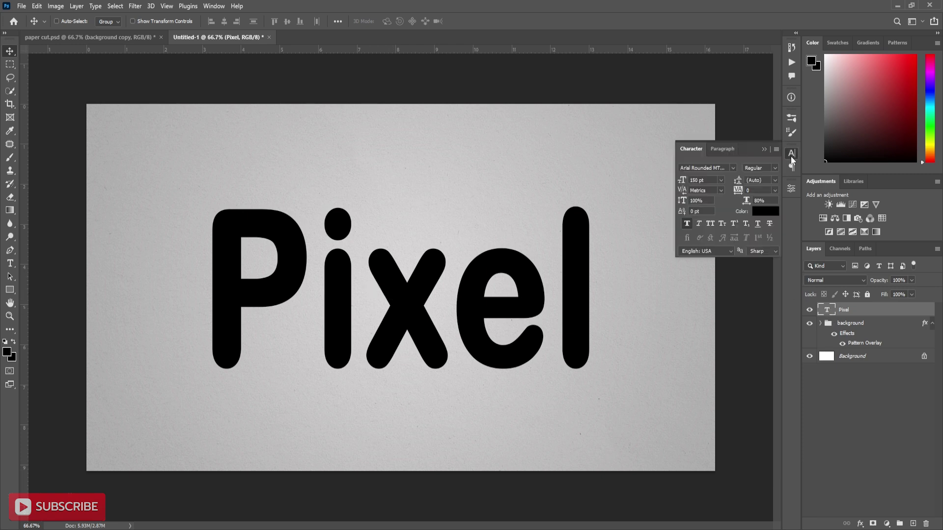
pyautogui.click(764, 212)
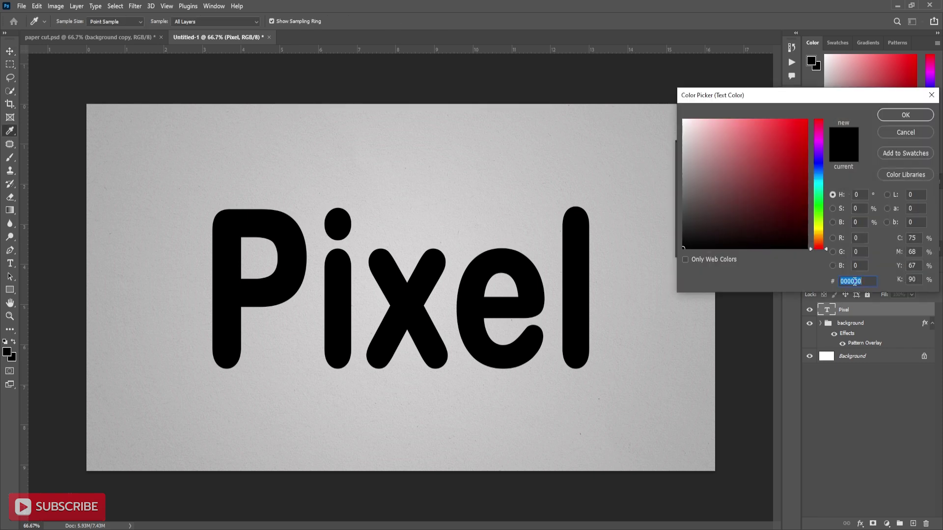
pyautogui.write('635d02')
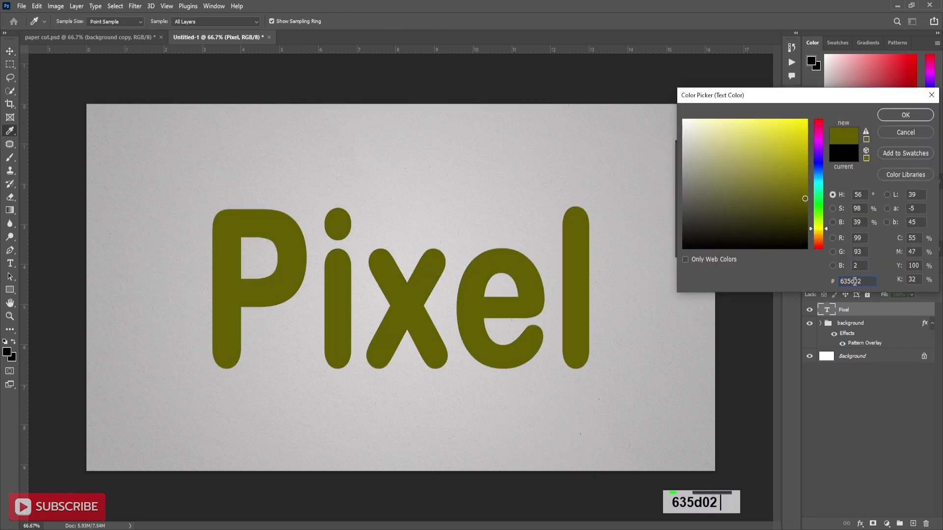
pyautogui.click(906, 114)
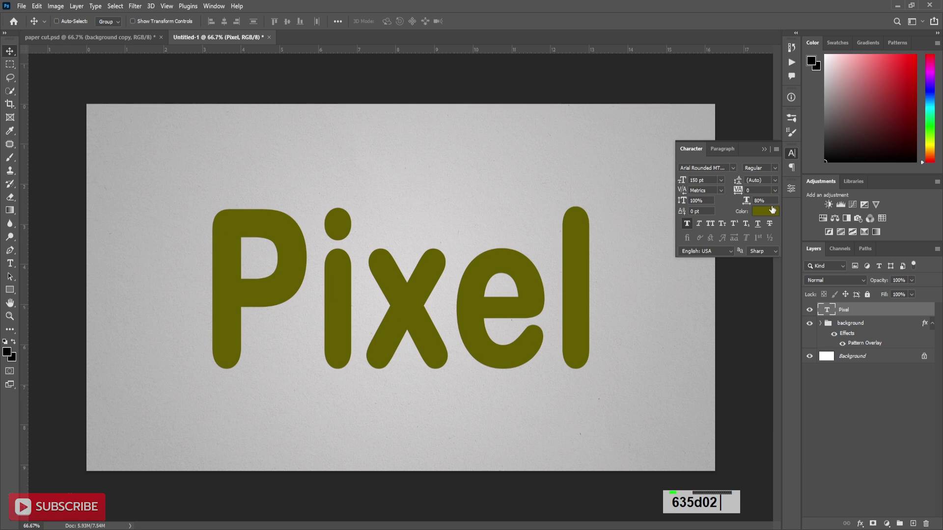
pyautogui.click(764, 149)
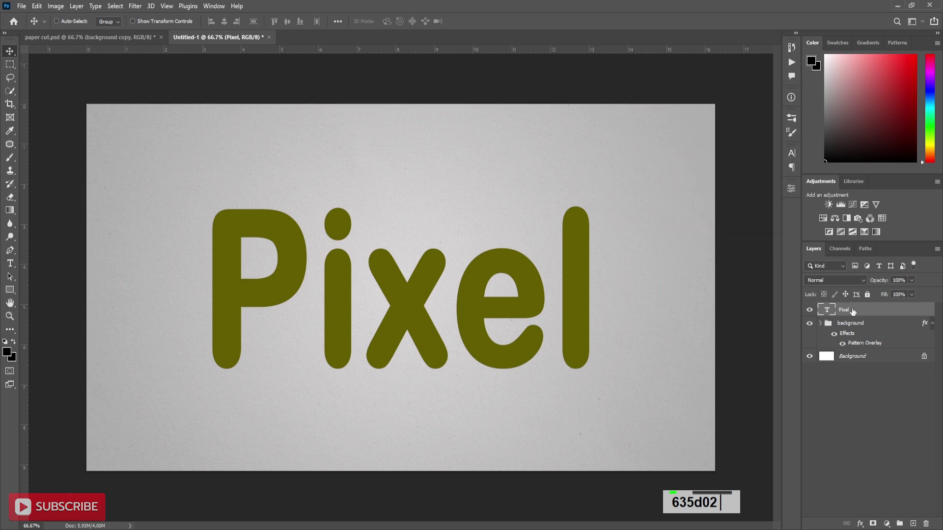
# Step: Turn on a Multiply inner shadow for the text in a dark olive colour
pyautogui.click(860, 523)
pyautogui.click(880, 425)
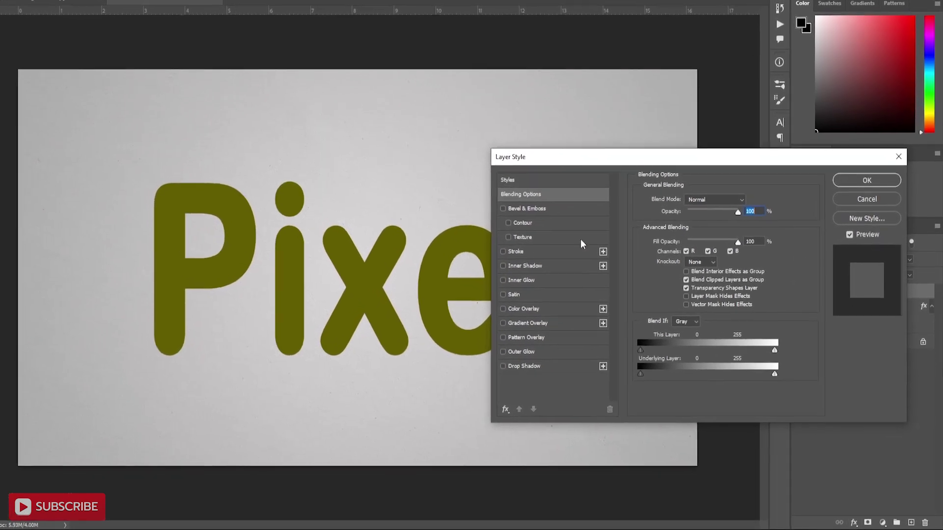
pyautogui.click(517, 261)
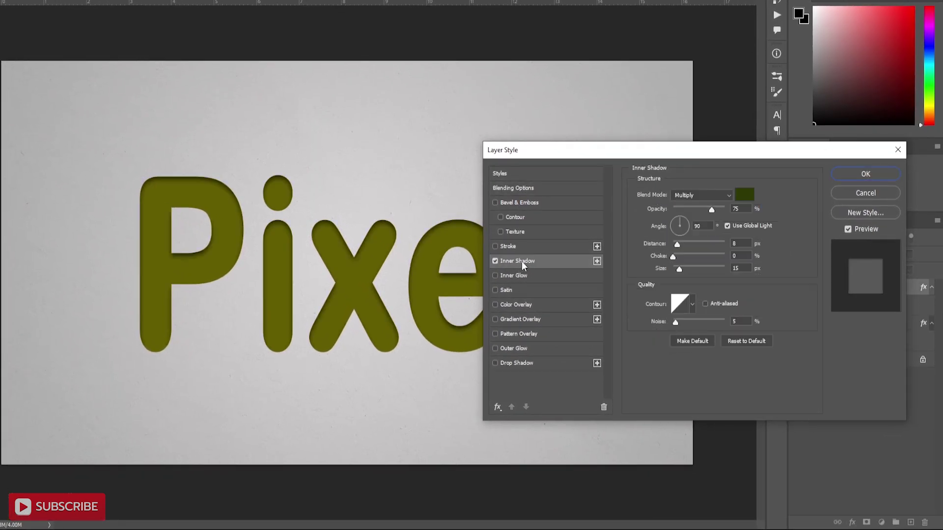
pyautogui.click(742, 341)
pyautogui.click(700, 195)
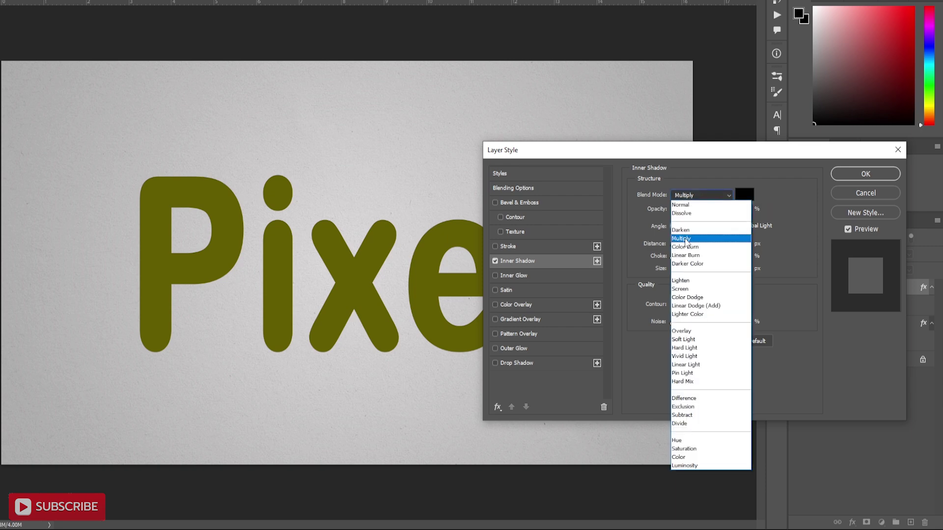
pyautogui.click(686, 242)
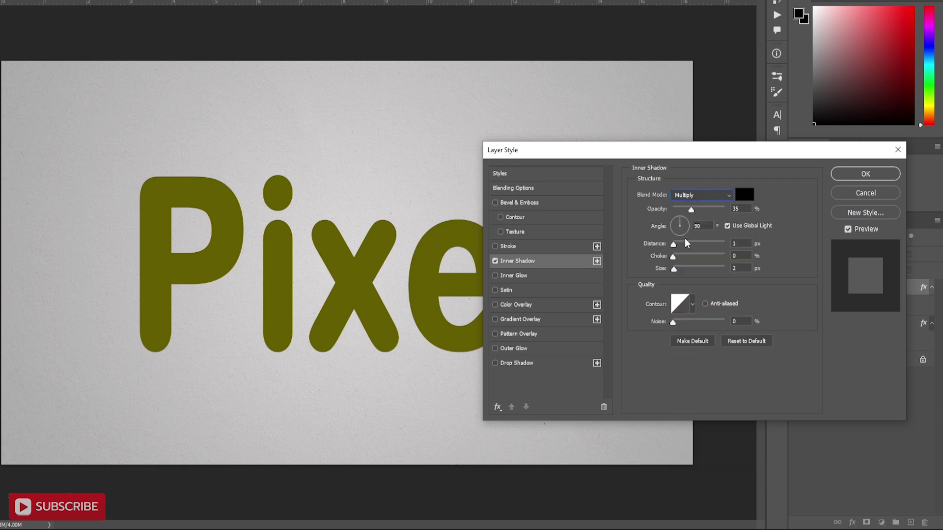
pyautogui.click(744, 199)
pyautogui.click(277, 260)
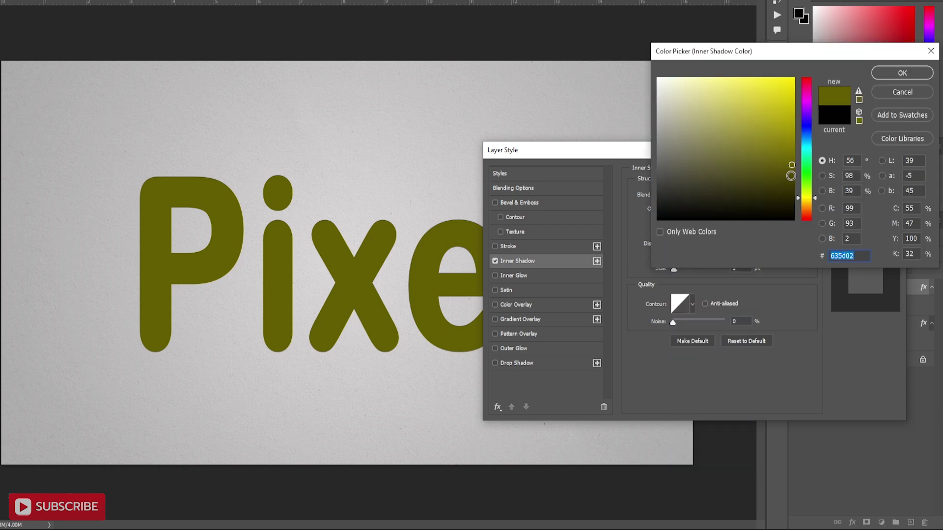
pyautogui.moveTo(792, 185); pyautogui.dragTo(792, 189)
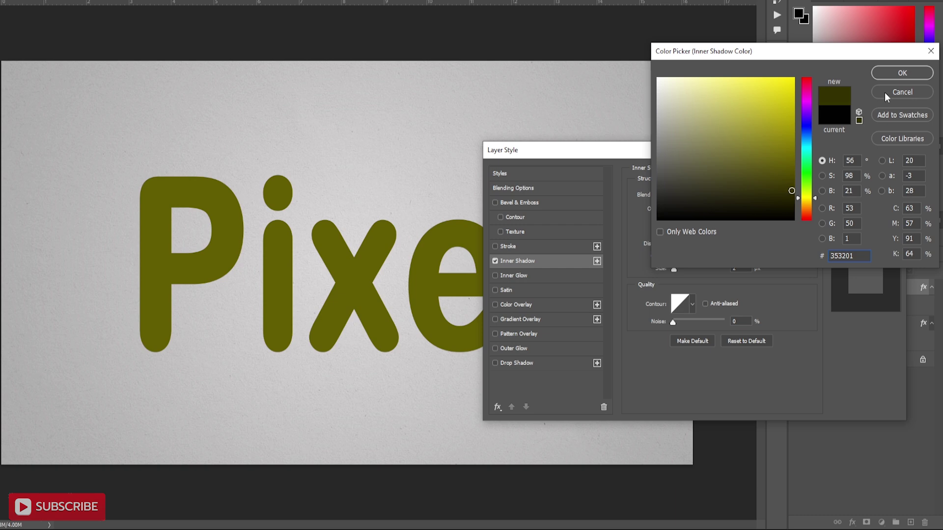
pyautogui.click(902, 73)
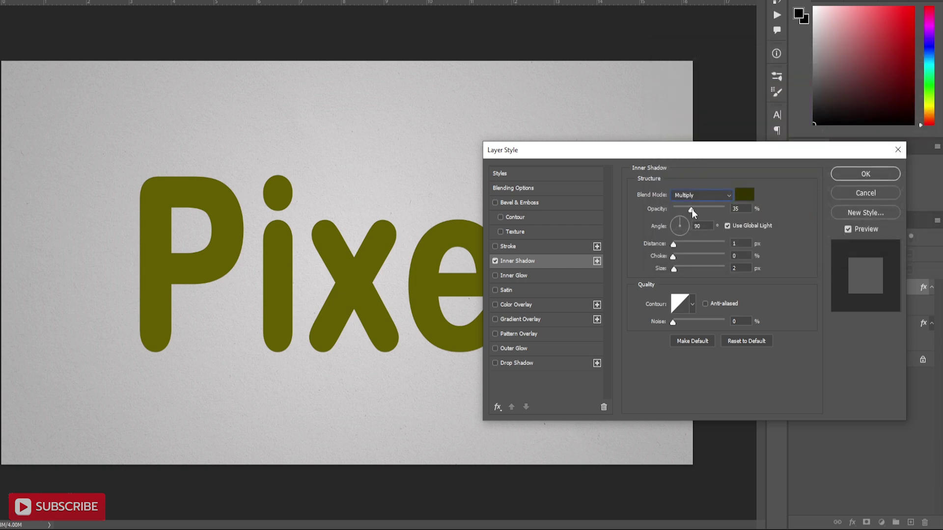
# Step: Set the inner shadow to 36% opacity, 8 px distance, 16 px size and 4% noise
pyautogui.press('Tab')
pyautogui.moveTo(691, 210); pyautogui.dragTo(692, 208)
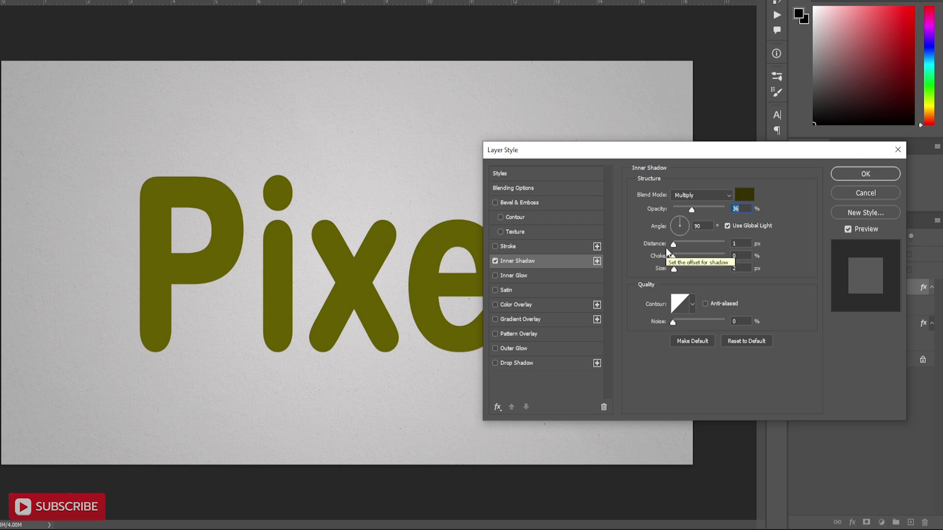
pyautogui.moveTo(674, 244); pyautogui.dragTo(681, 274)
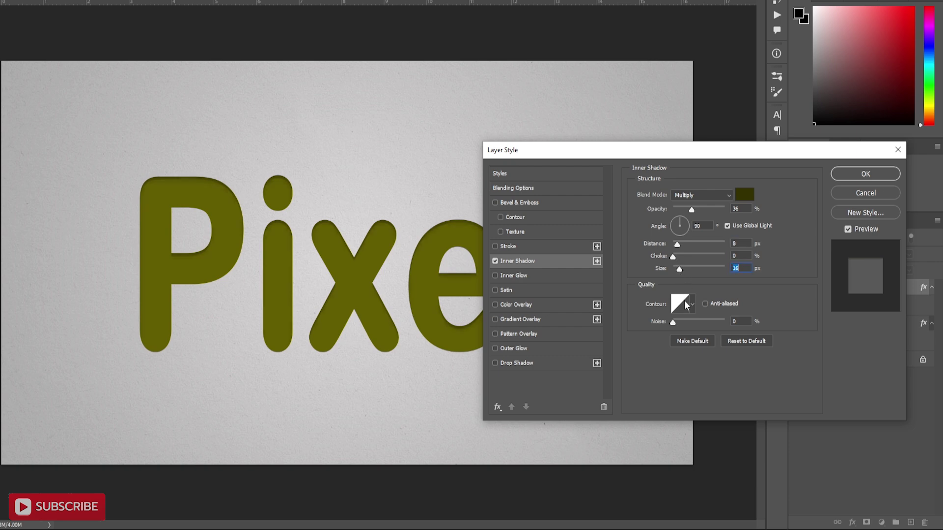
pyautogui.moveTo(673, 323); pyautogui.dragTo(675, 324)
# Step: Add a Normal-mode outer glow to the Pixel text at 50% opacity and 4 px size
pyautogui.click(516, 349)
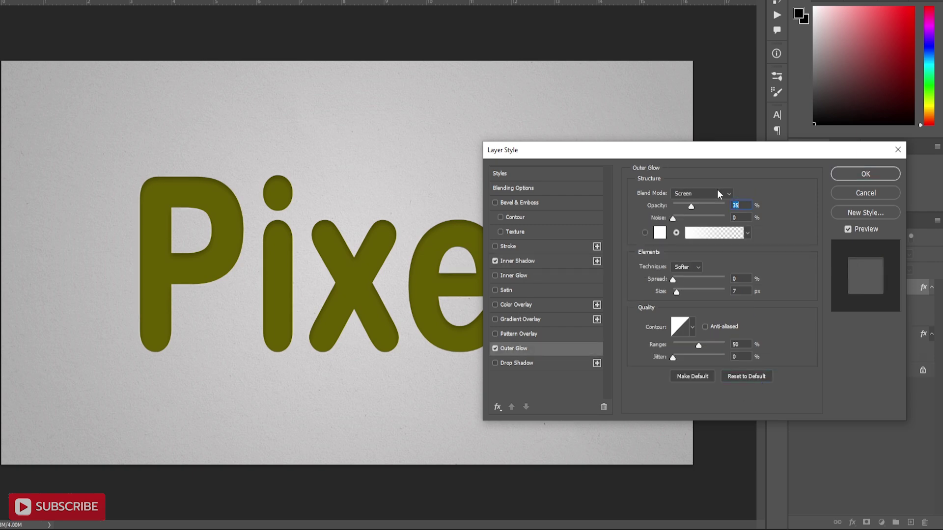
pyautogui.click(717, 190)
pyautogui.click(691, 204)
pyautogui.moveTo(691, 203); pyautogui.dragTo(699, 206)
pyautogui.moveTo(678, 292); pyautogui.dragTo(675, 293)
# Step: Add an Outer Bevel to the text with 76% depth and 45 px size
pyautogui.click(524, 206)
pyautogui.click(742, 403)
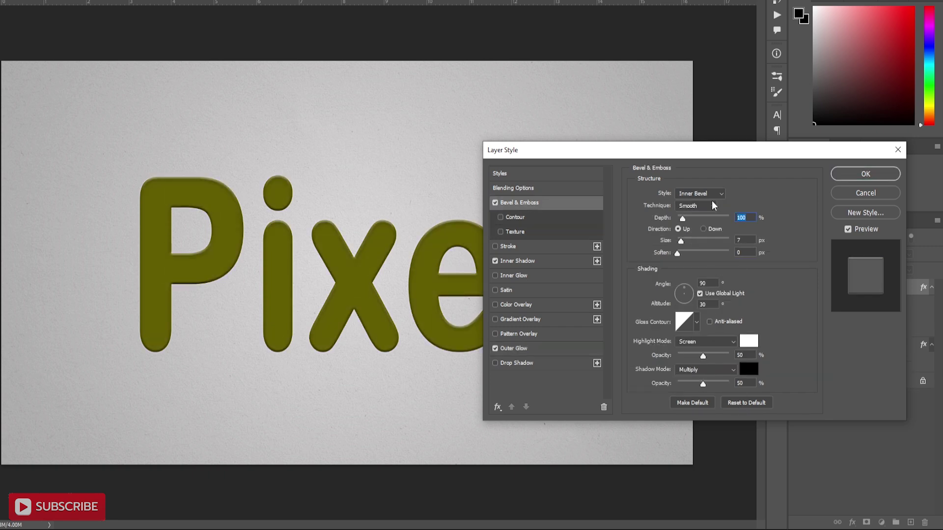
pyautogui.click(700, 193)
pyautogui.click(698, 203)
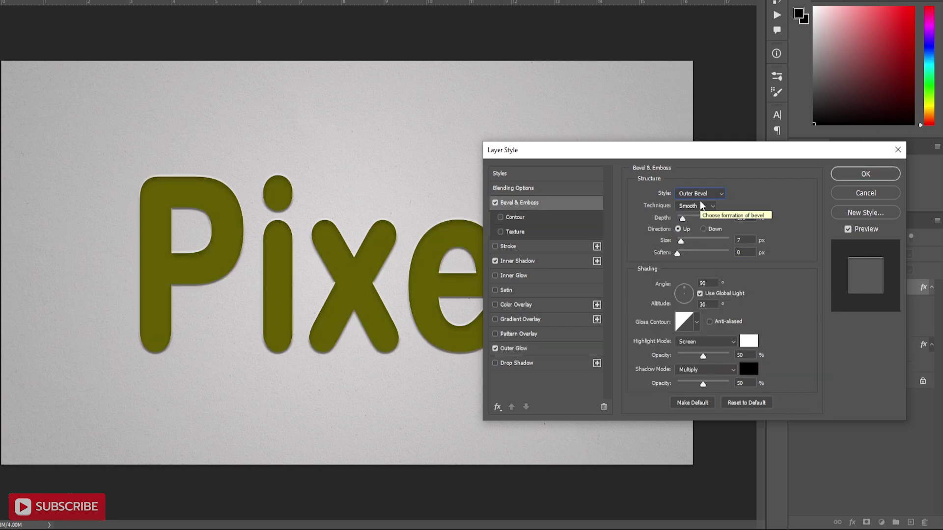
pyautogui.moveTo(683, 220); pyautogui.dragTo(683, 224)
pyautogui.press('Up')
pyautogui.press('Up')
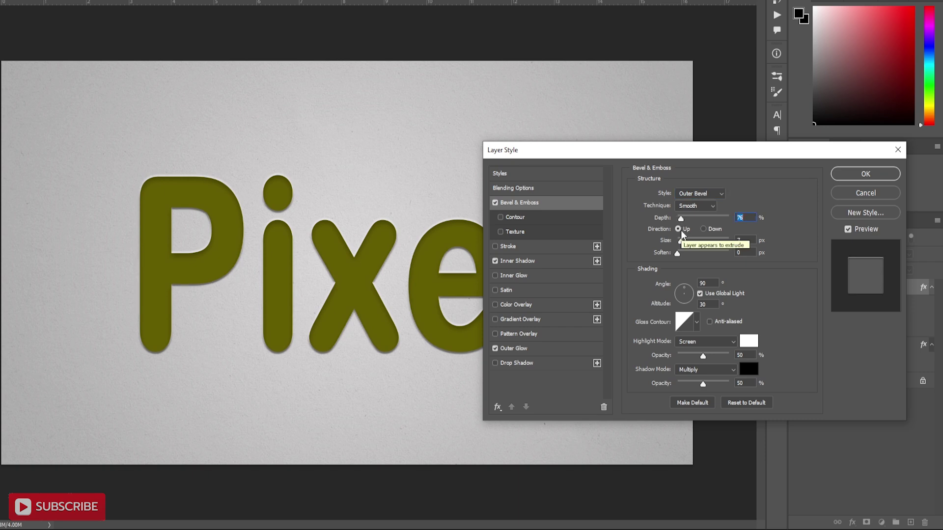
pyautogui.moveTo(680, 244); pyautogui.dragTo(691, 241)
pyautogui.press('Up')
pyautogui.press('Up')
pyautogui.press('Up')
pyautogui.press('Up')
pyautogui.press('Up')
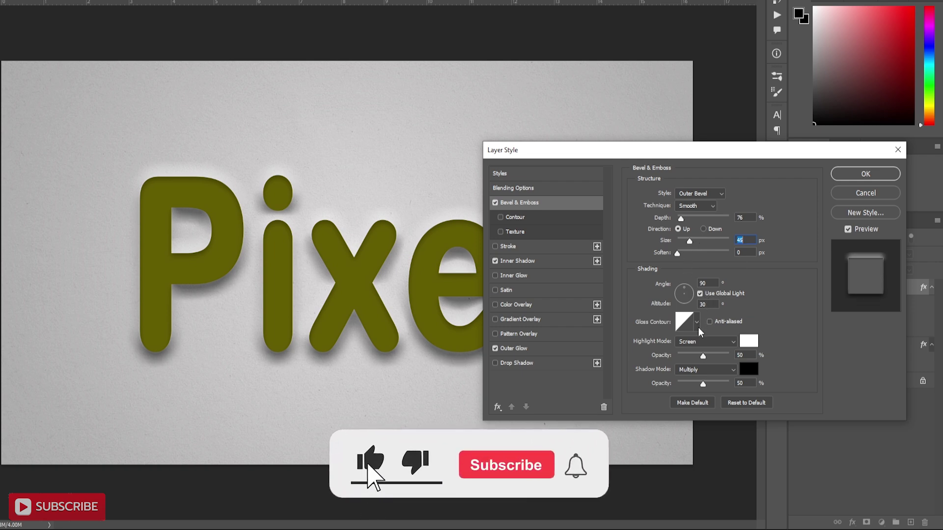
# Step: Set the bevel highlight to Overlay at 26% and the shadow to Linear Burn at 6%
pyautogui.click(720, 343)
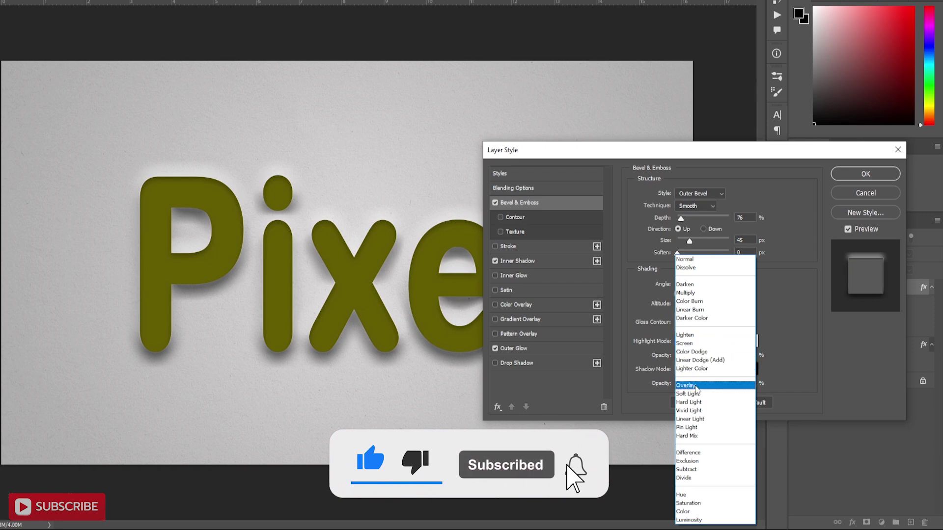
pyautogui.click(708, 385)
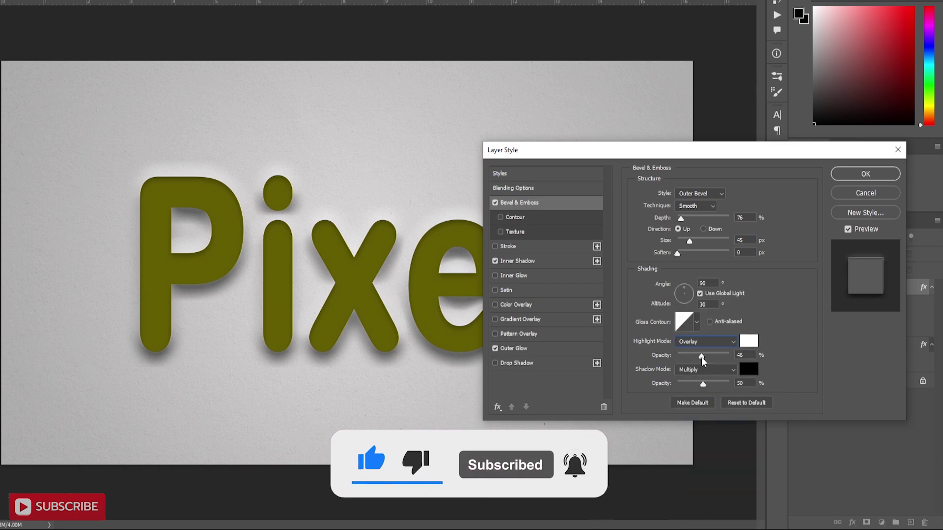
pyautogui.moveTo(703, 361); pyautogui.dragTo(691, 362)
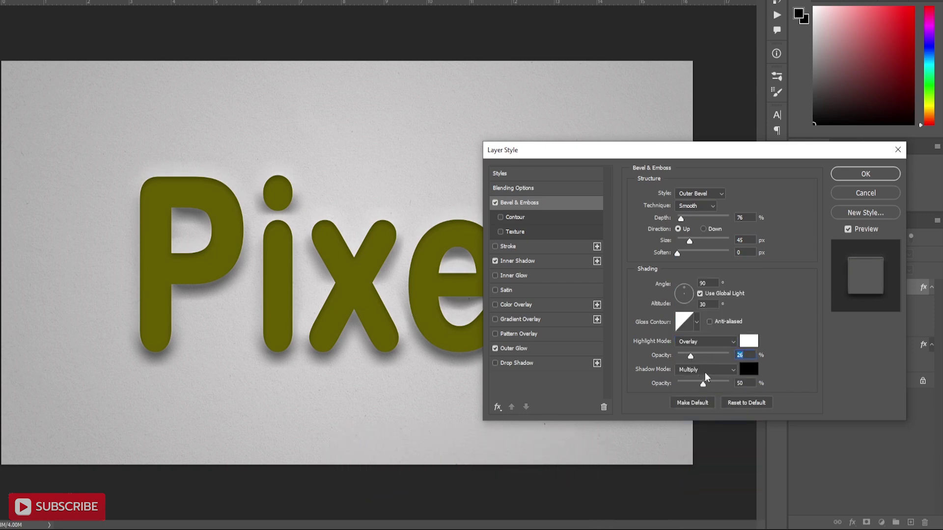
pyautogui.click(705, 371)
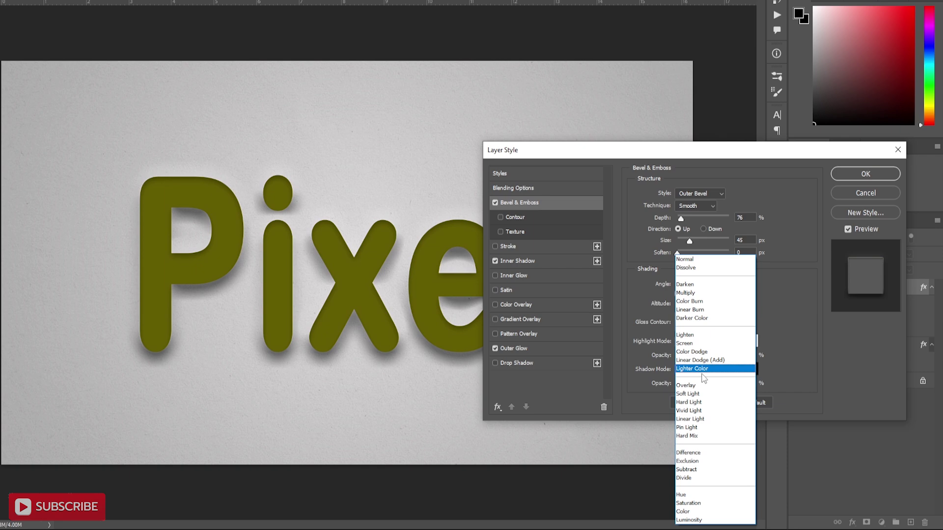
pyautogui.click(690, 310)
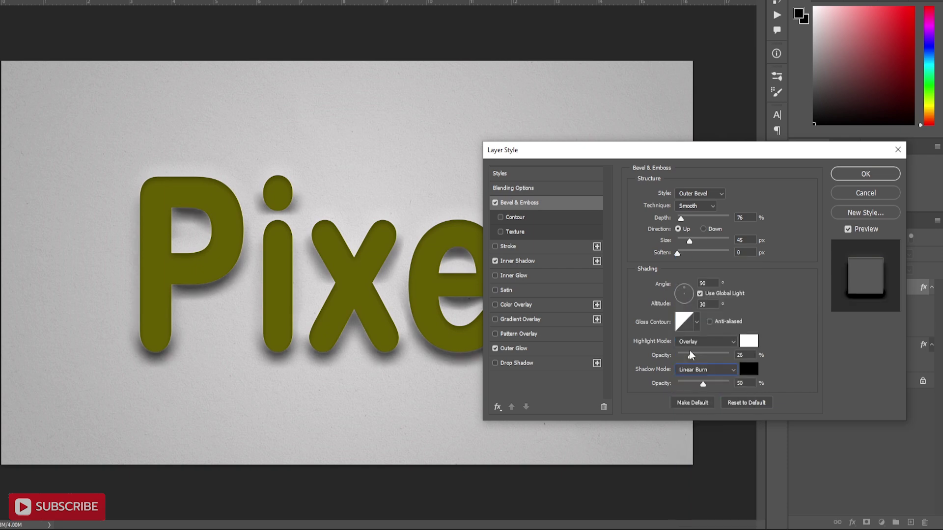
pyautogui.moveTo(703, 384); pyautogui.dragTo(680, 384)
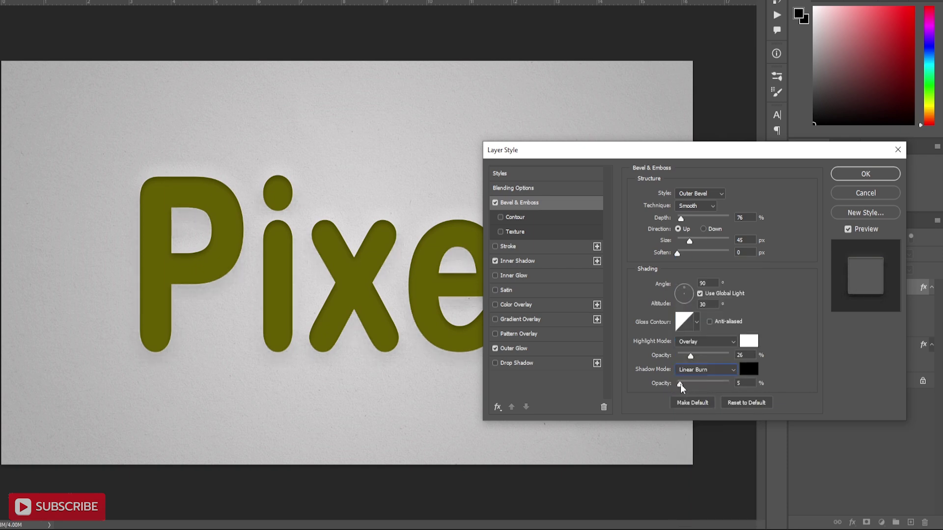
pyautogui.press('Up')
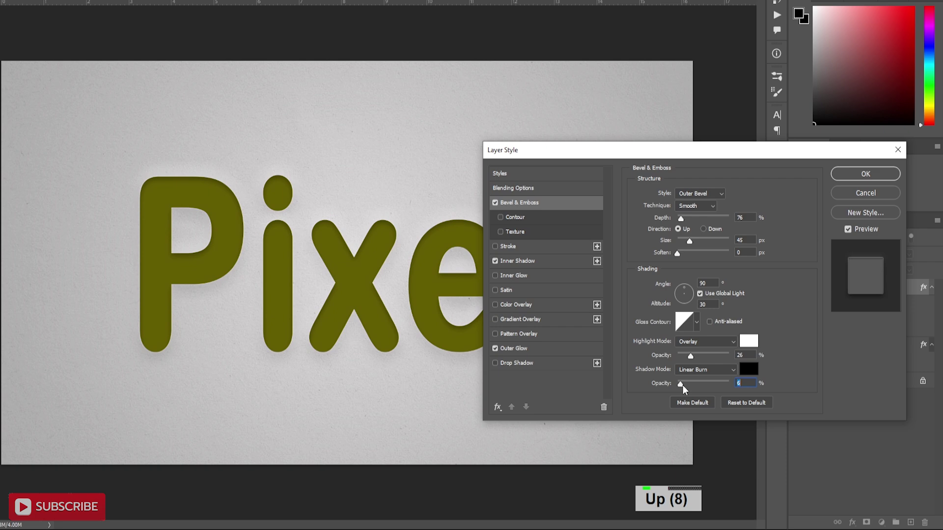
# Step: Add a Pattern Overlay to the Pixel text and apply the finished layer style
pyautogui.doubleClick(513, 188)
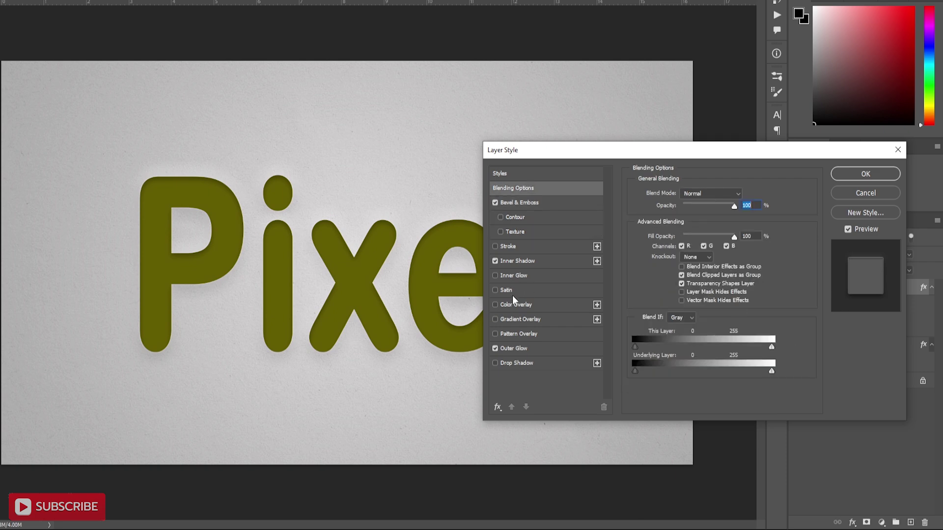
pyautogui.click(507, 334)
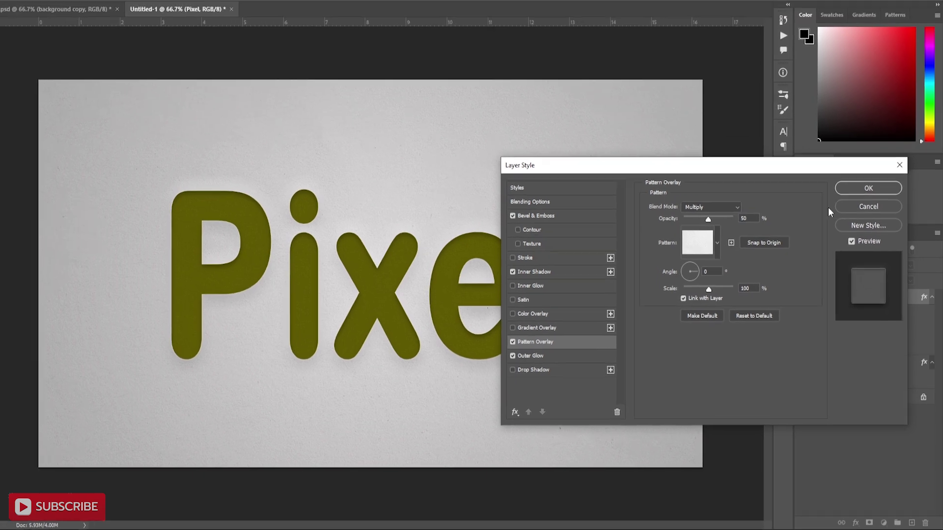
pyautogui.click(865, 174)
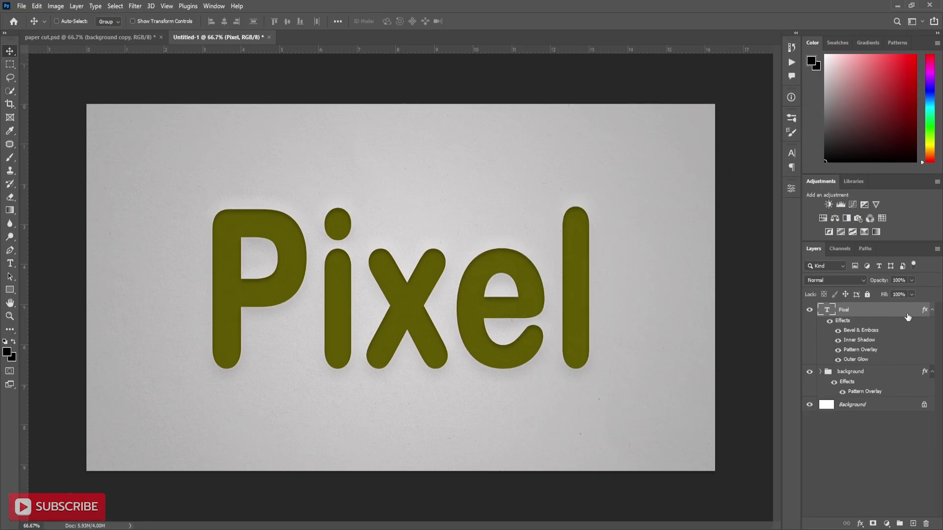
# Step: Add Layer 1 above Pixel and lasso a closed wavy outline over the tops of the letters
pyautogui.click(932, 311)
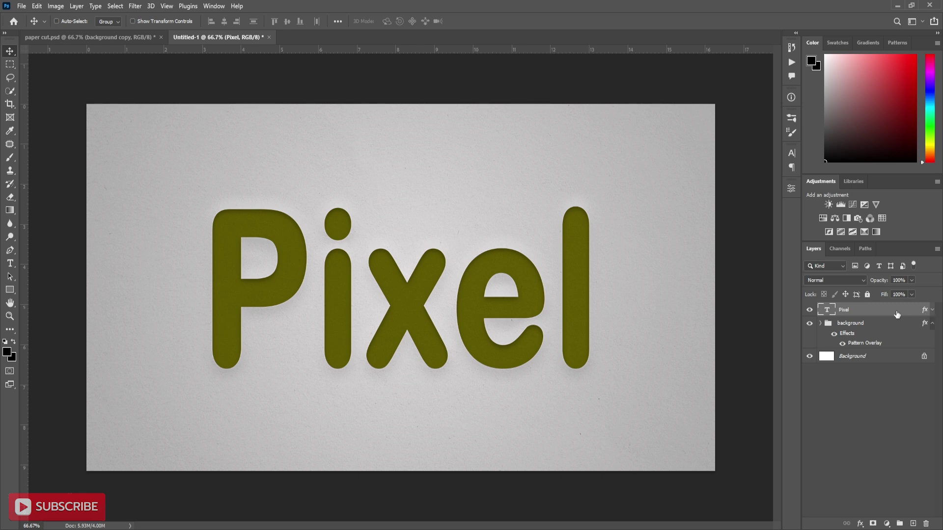
pyautogui.click(913, 523)
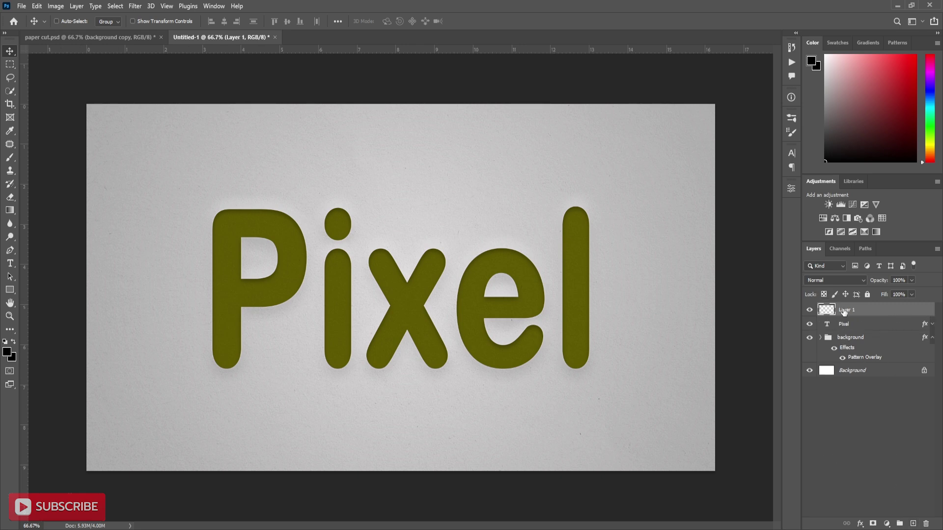
pyautogui.click(13, 80)
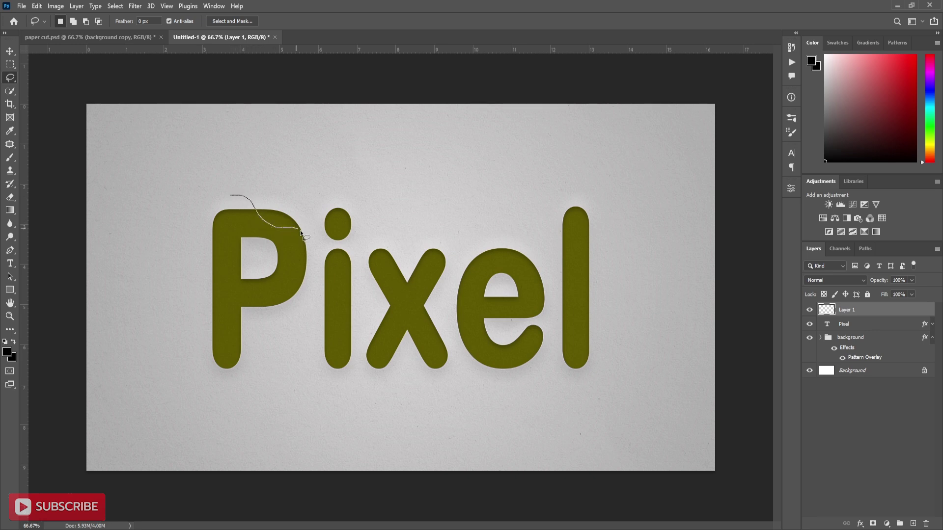
pyautogui.moveTo(301, 231)
pyautogui.mouseDown()
pyautogui.moveTo(337, 266)
pyautogui.moveTo(383, 264)
pyautogui.mouseUp()
pyautogui.moveTo(522, 270); pyautogui.dragTo(548, 260)
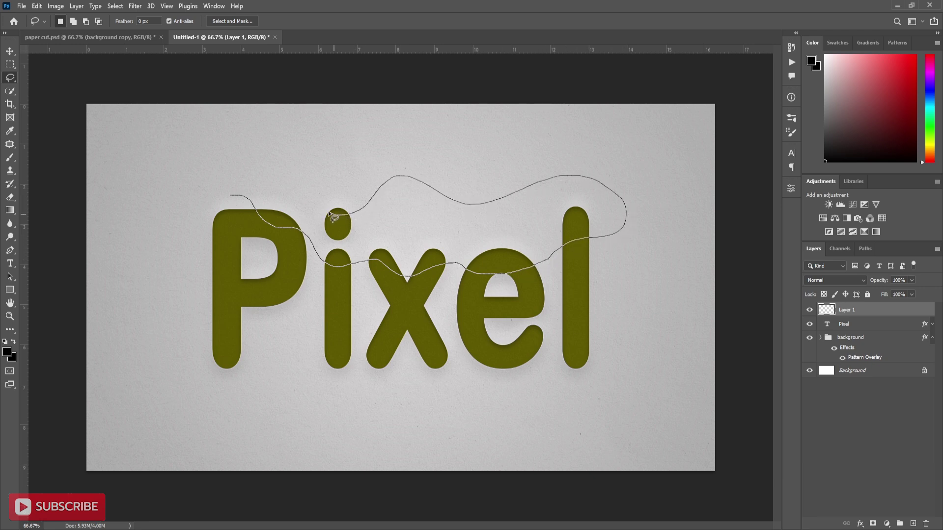
pyautogui.moveTo(230, 193); pyautogui.dragTo(229, 189)
# Step: Fill the wavy selection with yellow #e1d405 and deselect
pyautogui.click(7, 352)
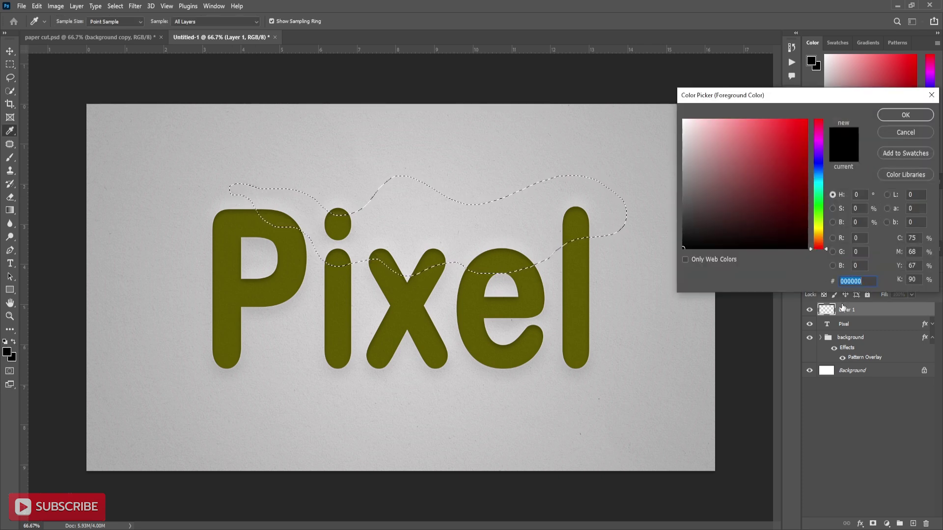
pyautogui.write('e1d405')
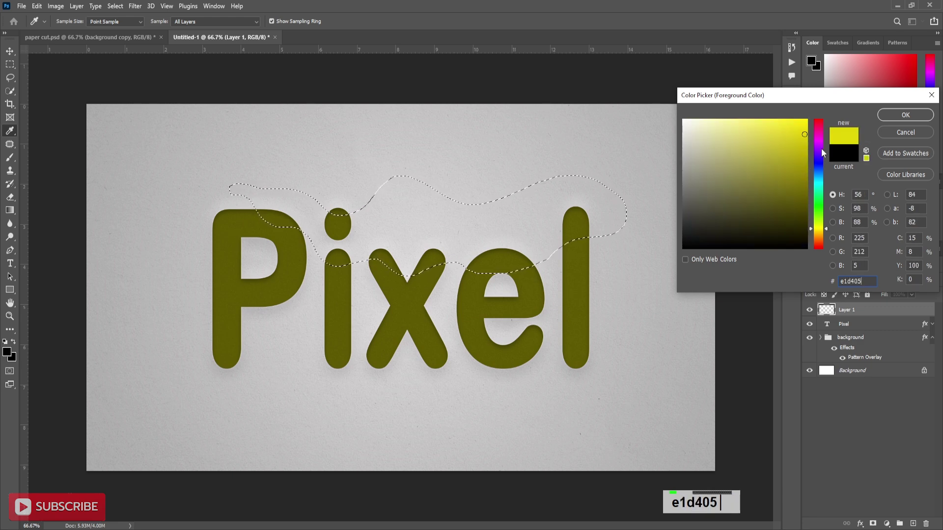
pyautogui.click(891, 114)
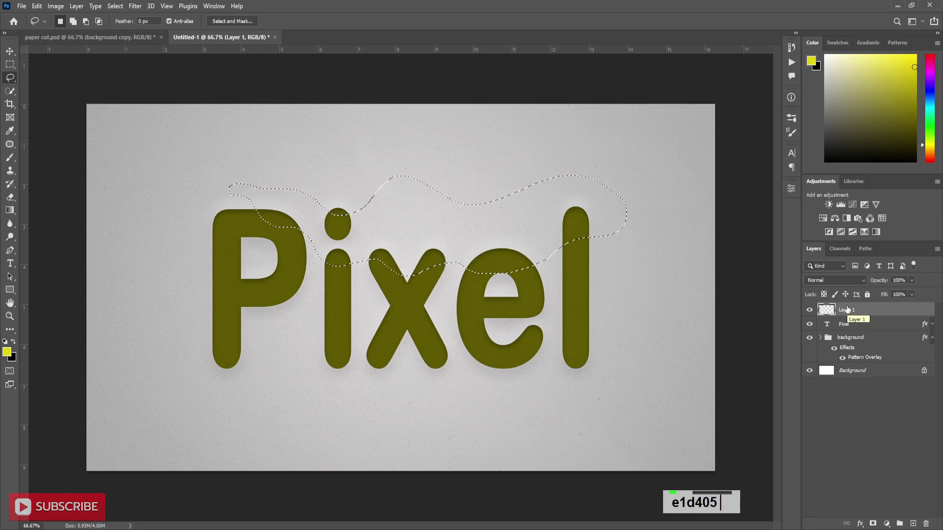
pyautogui.hotkey('alt', 'BackSpace')
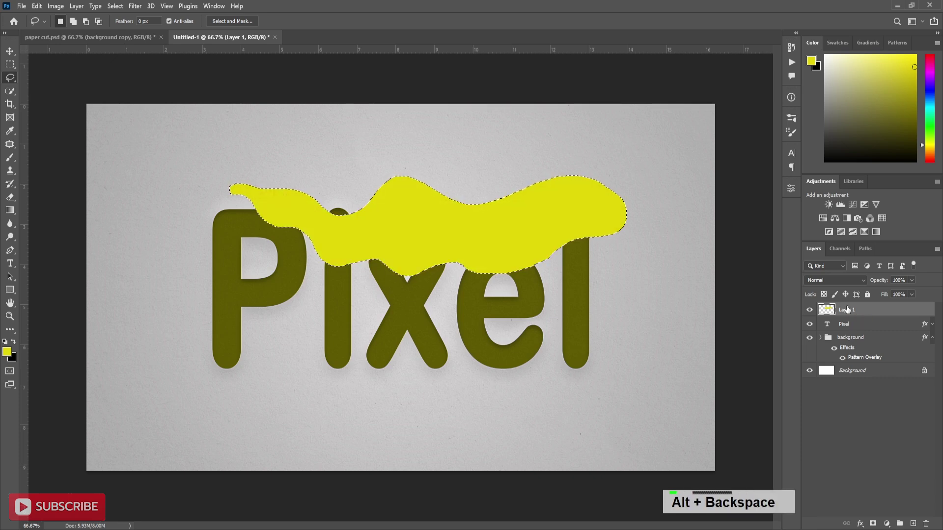
pyautogui.hotkey('ctrl', 'd')
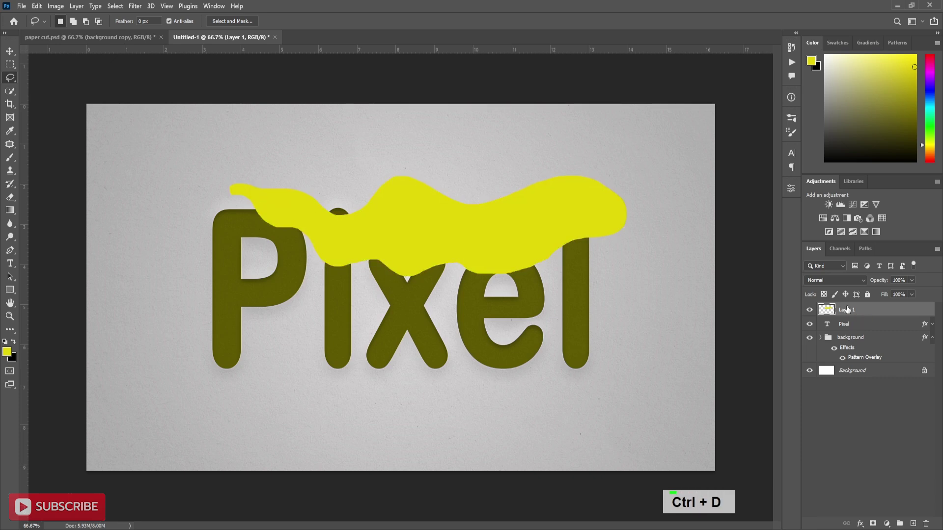
# Step: Clip Layer 1 to the Pixel text with a clipping mask
pyautogui.rightClick(873, 312)
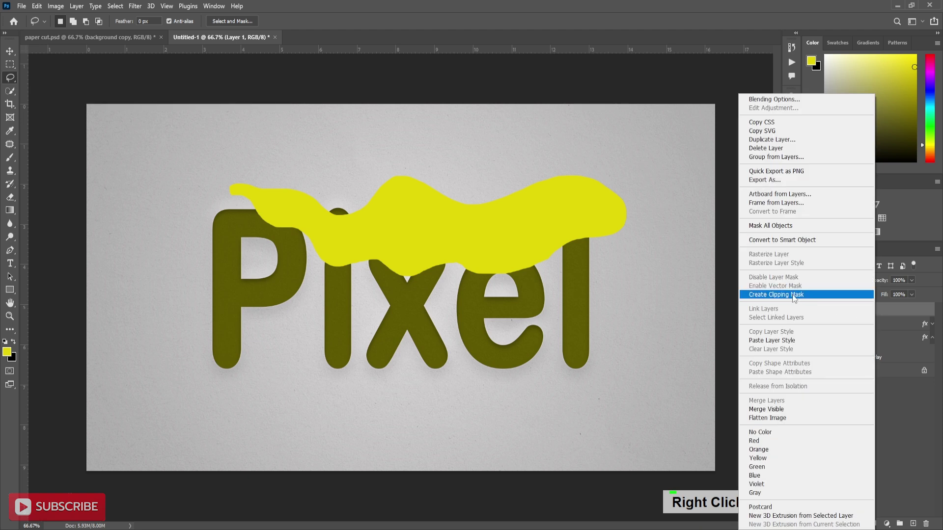
pyautogui.click(787, 295)
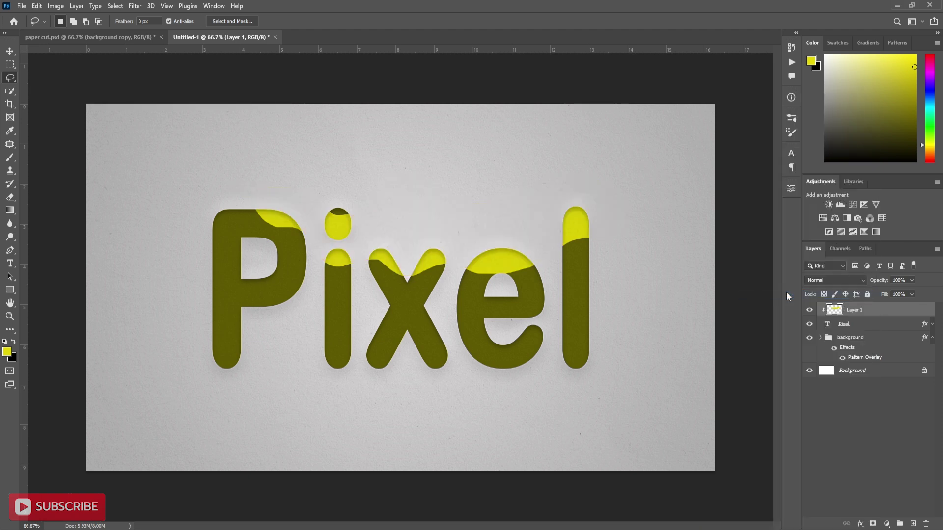
pyautogui.click(860, 523)
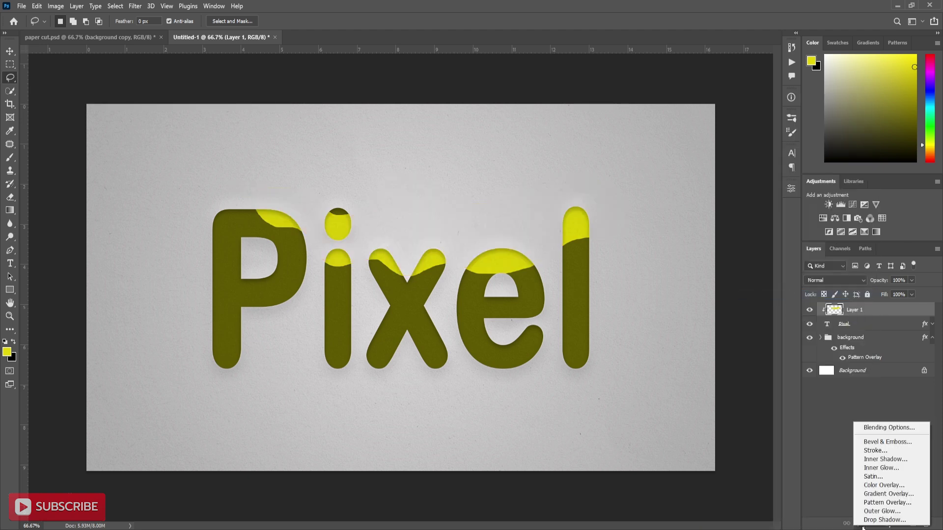
# Step: Give the wave an Inner Bevel with direction Down, depth 76%, size 45 px, plus Inner Glow
pyautogui.click(882, 429)
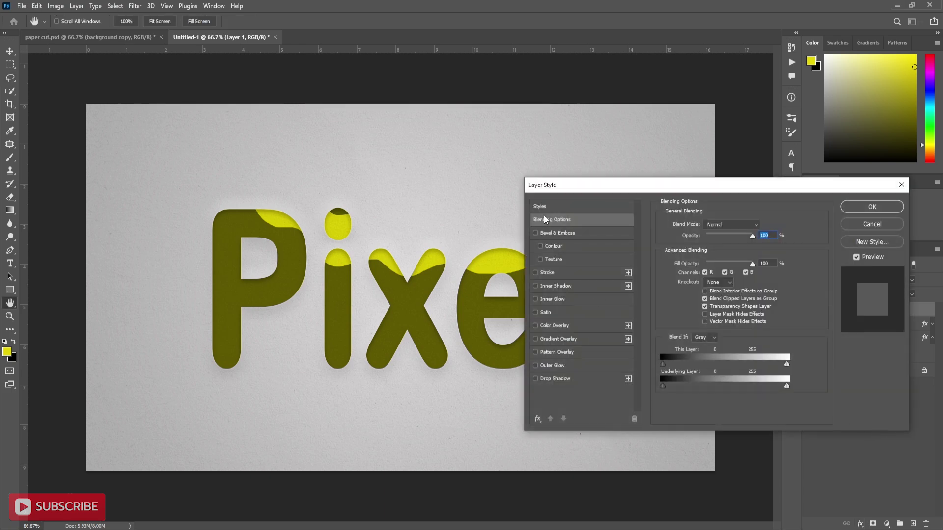
pyautogui.click(558, 233)
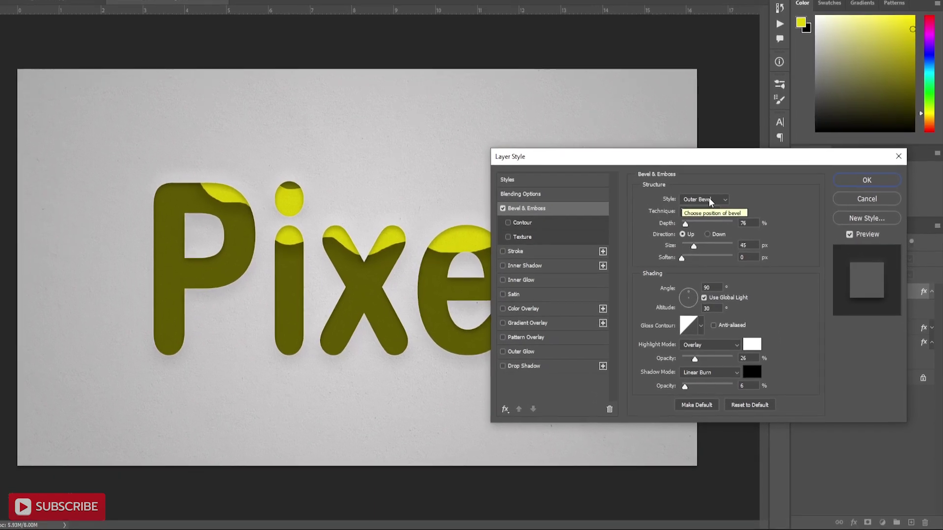
pyautogui.click(710, 202)
pyautogui.click(694, 219)
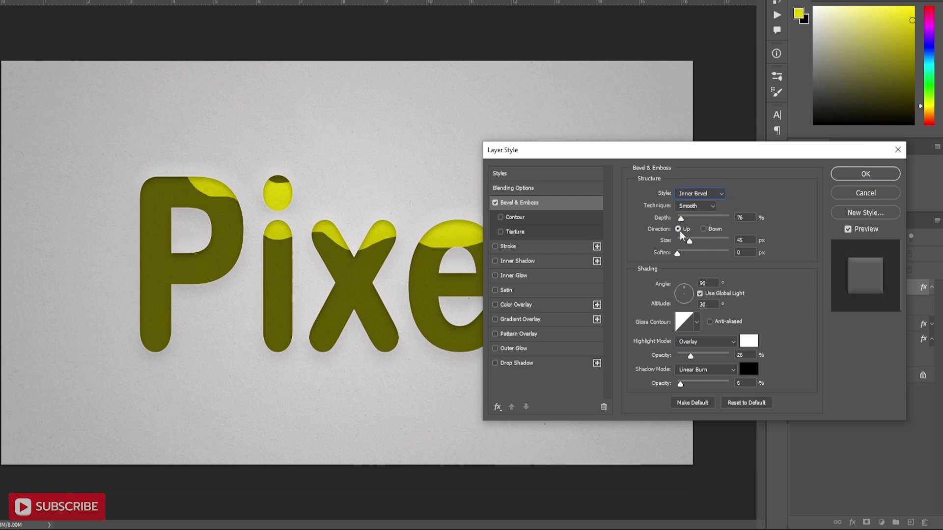
pyautogui.click(703, 228)
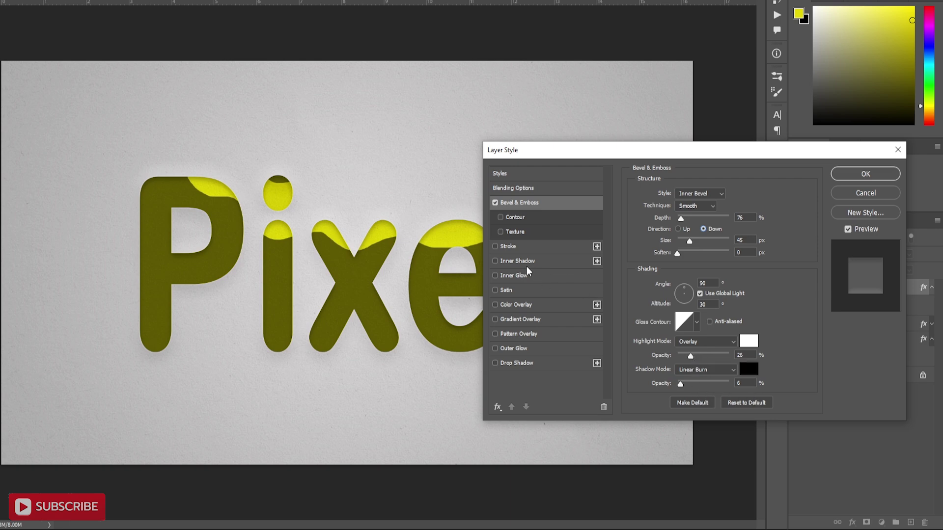
pyautogui.click(515, 277)
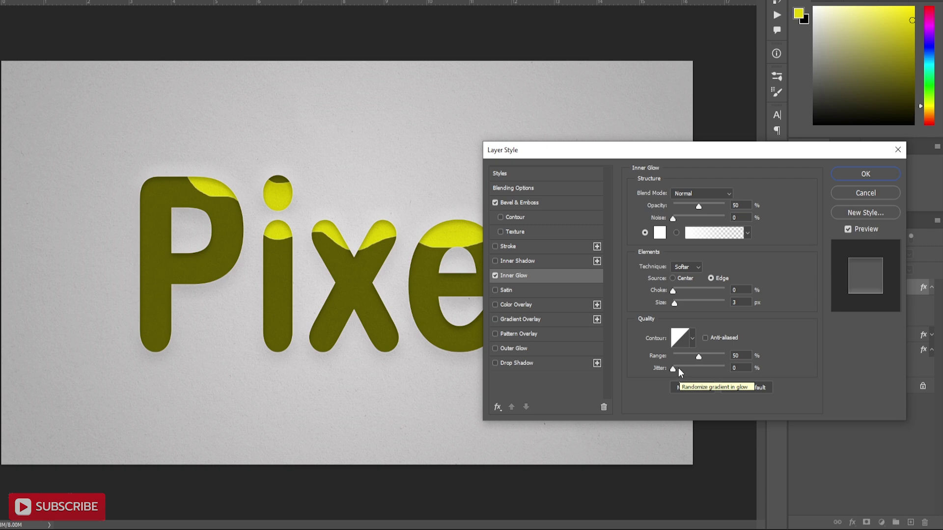
# Step: Add a Multiply 60% drop shadow (distance 8, size 20, noise 5%) and a 50% Multiply pattern overlay
pyautogui.click(523, 365)
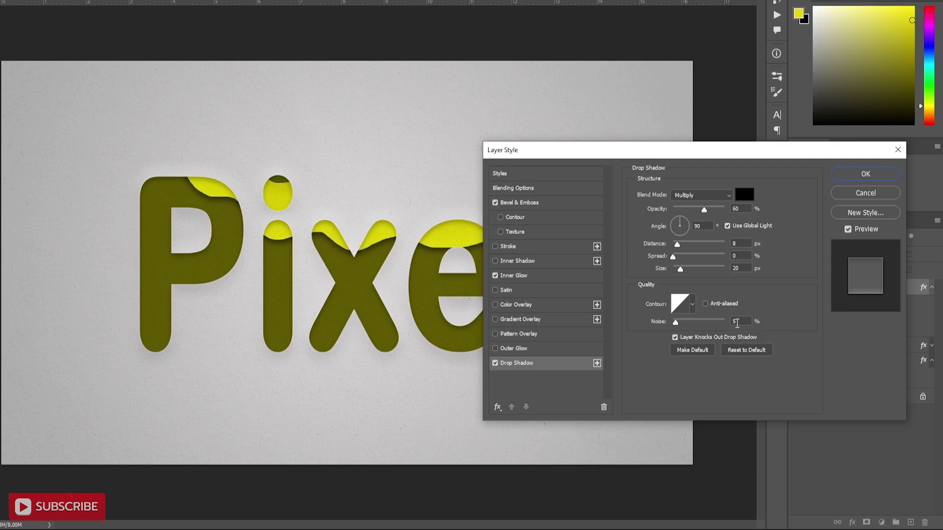
pyautogui.click(511, 335)
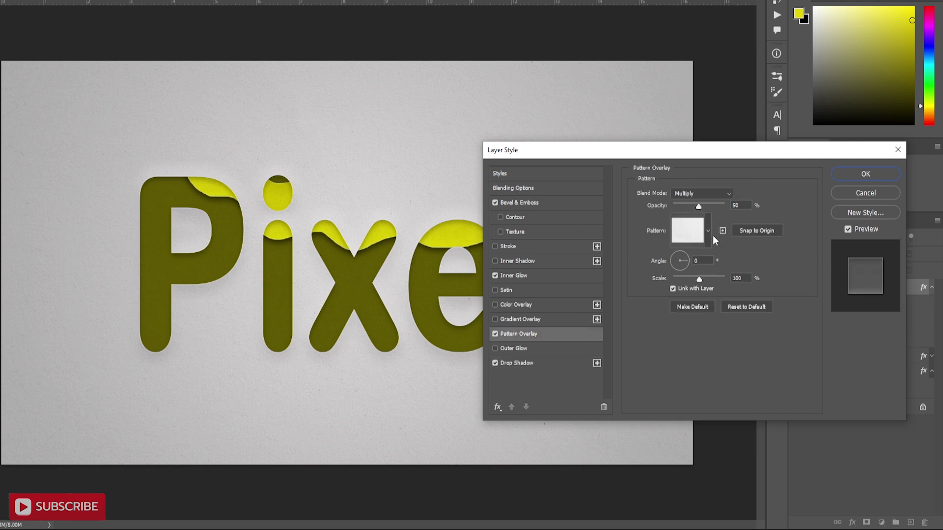
# Step: Apply the styles, then stretch the wave to about 133% height and 104% width
pyautogui.click(866, 174)
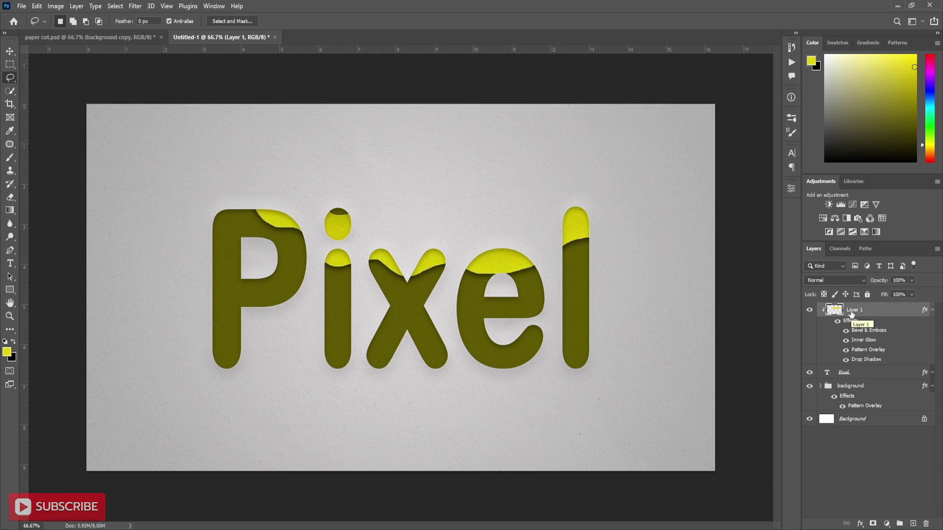
pyautogui.hotkey('ctrl', 't')
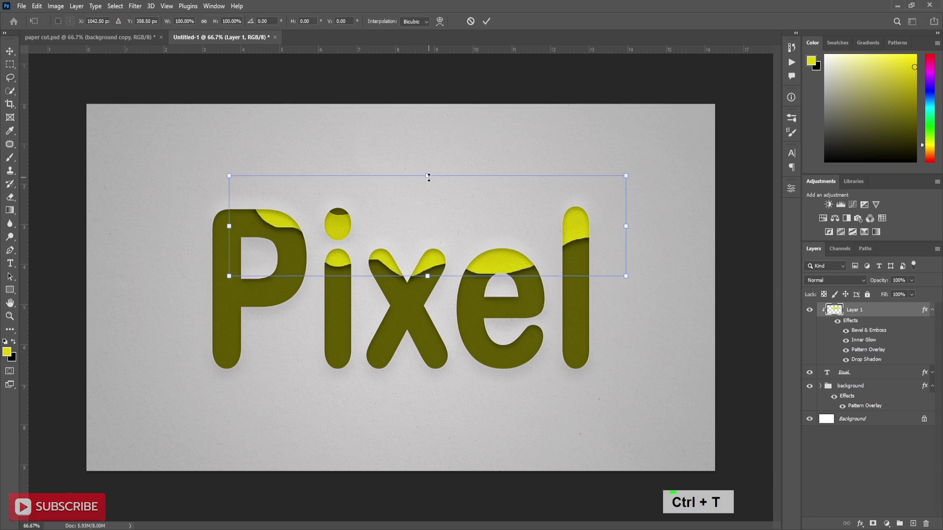
pyautogui.moveTo(429, 177); pyautogui.dragTo(429, 153)
pyautogui.moveTo(426, 277); pyautogui.dragTo(427, 289)
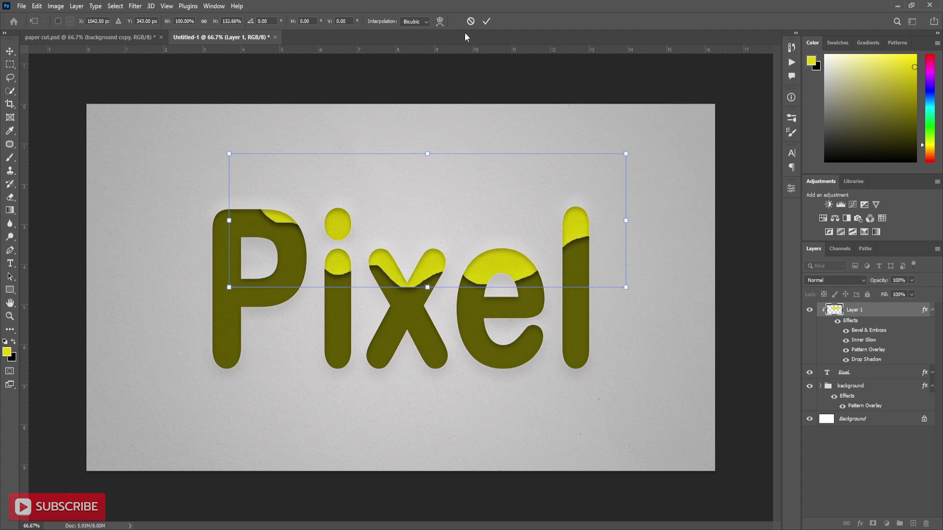
pyautogui.moveTo(225, 221)
pyautogui.mouseDown()
pyautogui.moveTo(203, 221)
pyautogui.moveTo(210, 223)
pyautogui.mouseUp()
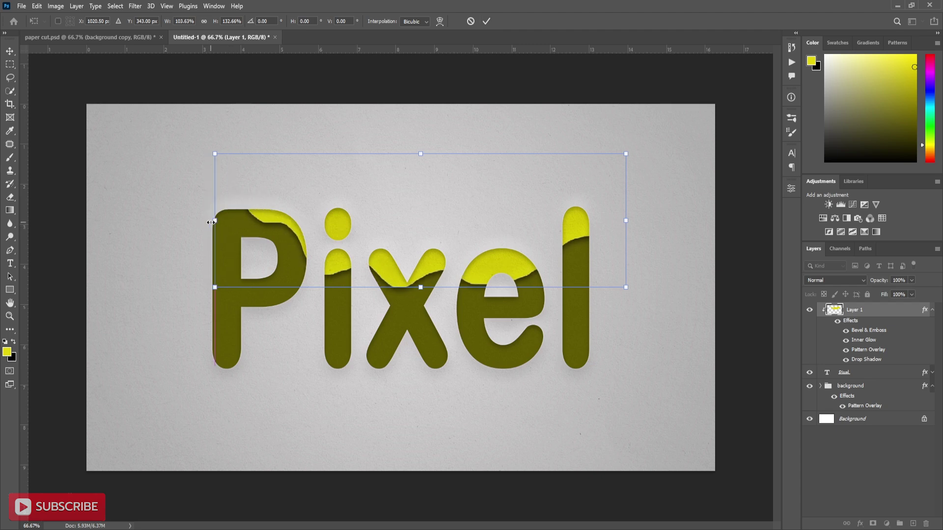
pyautogui.click(486, 22)
# Step: Add Layer 2 above Pixel and lasso a second wavy band across the letters
pyautogui.press('l')
pyautogui.click(931, 310)
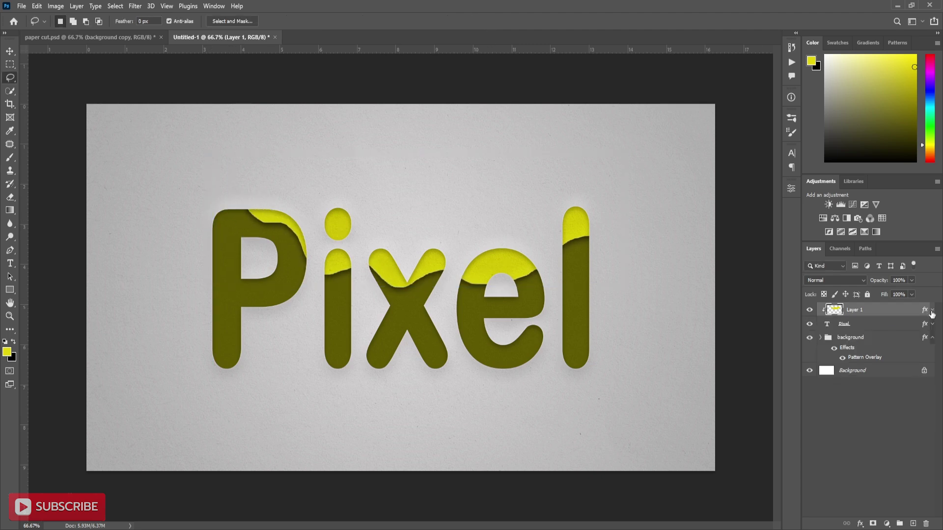
pyautogui.click(887, 325)
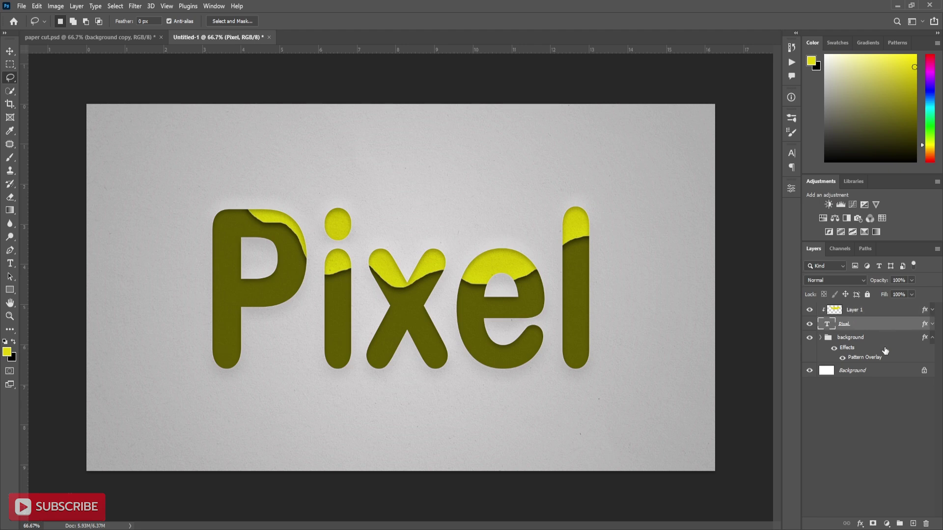
pyautogui.click(909, 523)
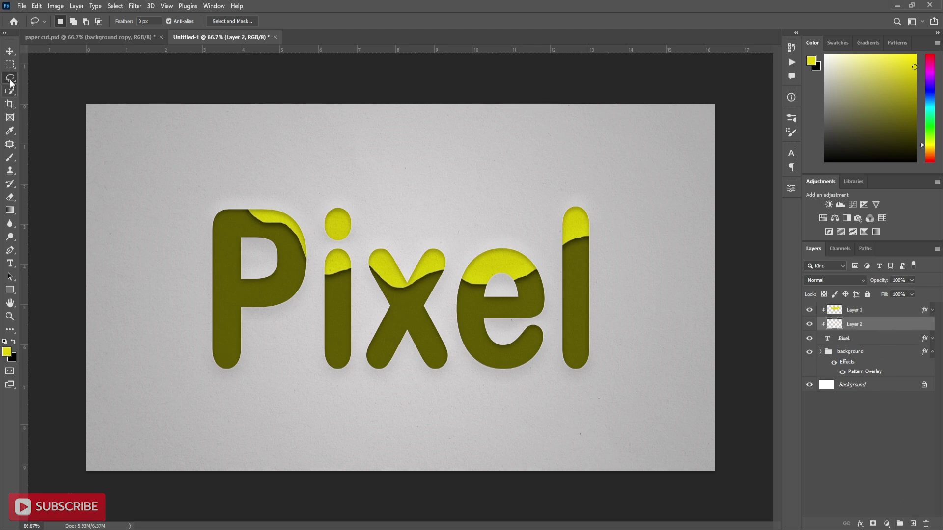
pyautogui.moveTo(160, 186)
pyautogui.mouseDown()
pyautogui.moveTo(163, 208)
pyautogui.moveTo(223, 219)
pyautogui.moveTo(253, 243)
pyautogui.moveTo(296, 257)
pyautogui.moveTo(316, 284)
pyautogui.moveTo(391, 298)
pyautogui.moveTo(440, 294)
pyautogui.moveTo(507, 311)
pyautogui.moveTo(589, 280)
pyautogui.moveTo(616, 250)
pyautogui.moveTo(570, 166)
pyautogui.moveTo(367, 158)
pyautogui.moveTo(179, 175)
pyautogui.moveTo(161, 186)
pyautogui.mouseUp()
# Step: Fill the second band with yellow d0b503 and deselect
pyautogui.click(6, 352)
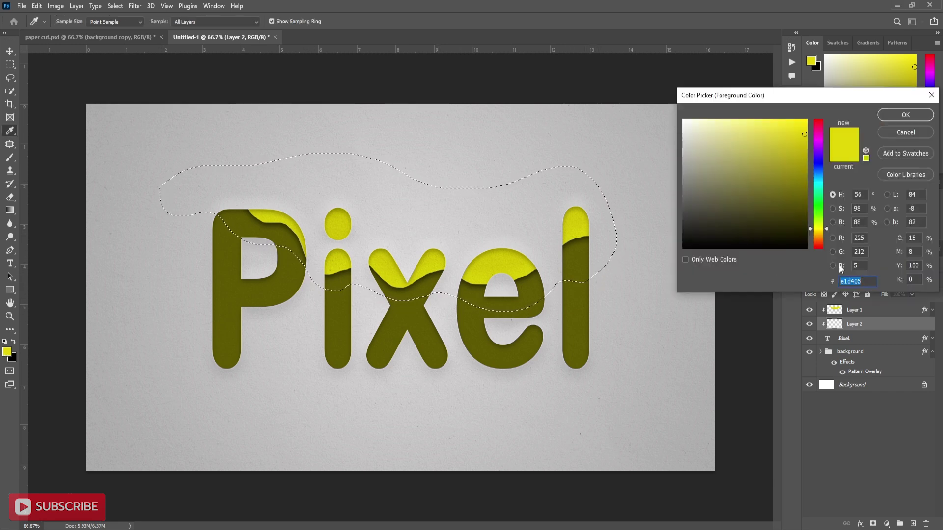
pyautogui.write('d0')
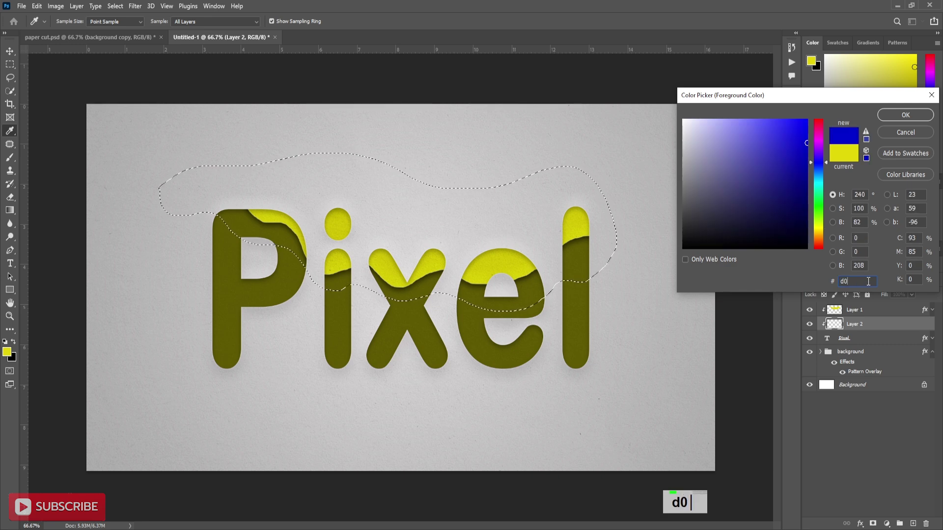
pyautogui.write('b503')
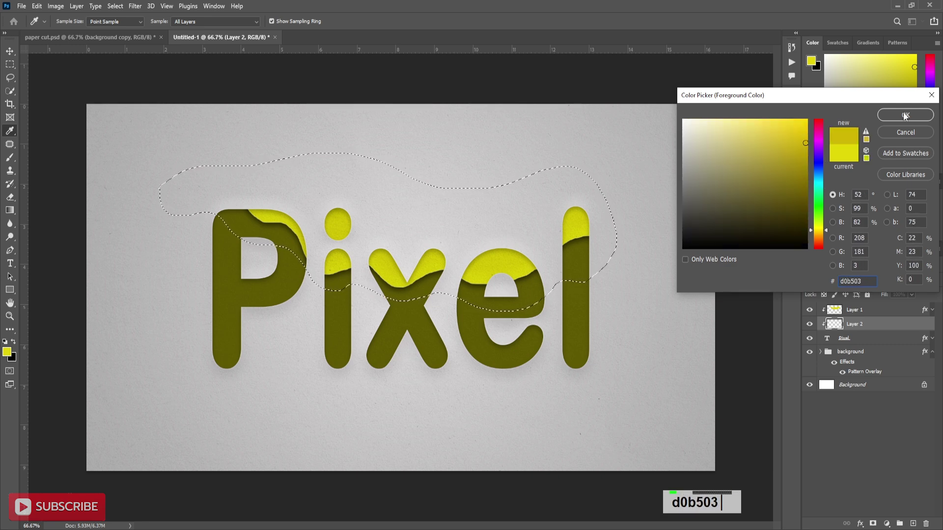
pyautogui.press('Return')
pyautogui.hotkey('alt', 'BackSpace')
pyautogui.hotkey('ctrl', 'd')
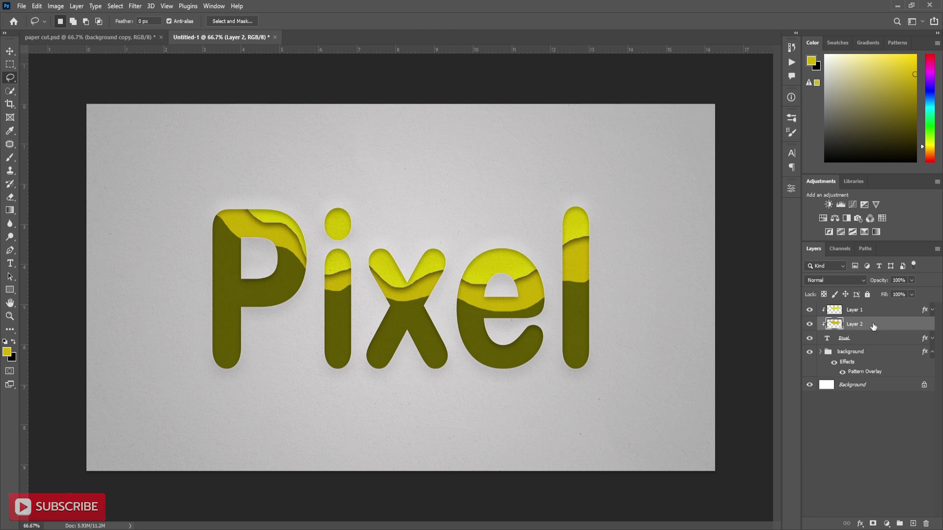
# Step: Add Layer 3 with a wavy band filled in darker yellow aa9503
pyautogui.click(863, 338)
pyautogui.click(913, 523)
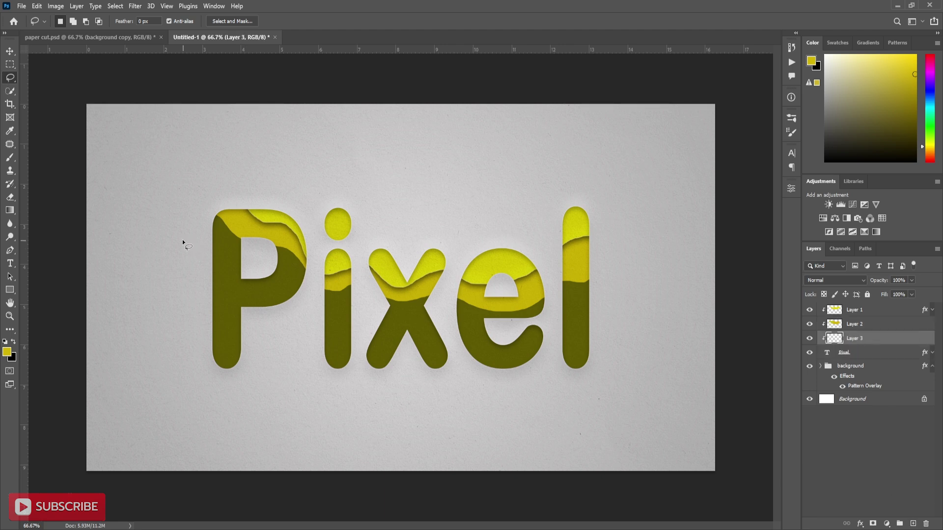
pyautogui.moveTo(182, 241)
pyautogui.mouseDown()
pyautogui.moveTo(242, 256)
pyautogui.moveTo(333, 320)
pyautogui.moveTo(366, 315)
pyautogui.moveTo(407, 329)
pyautogui.moveTo(449, 320)
pyautogui.moveTo(490, 337)
pyautogui.moveTo(587, 314)
pyautogui.moveTo(600, 231)
pyautogui.moveTo(287, 173)
pyautogui.moveTo(183, 242)
pyautogui.mouseUp()
pyautogui.click(811, 61)
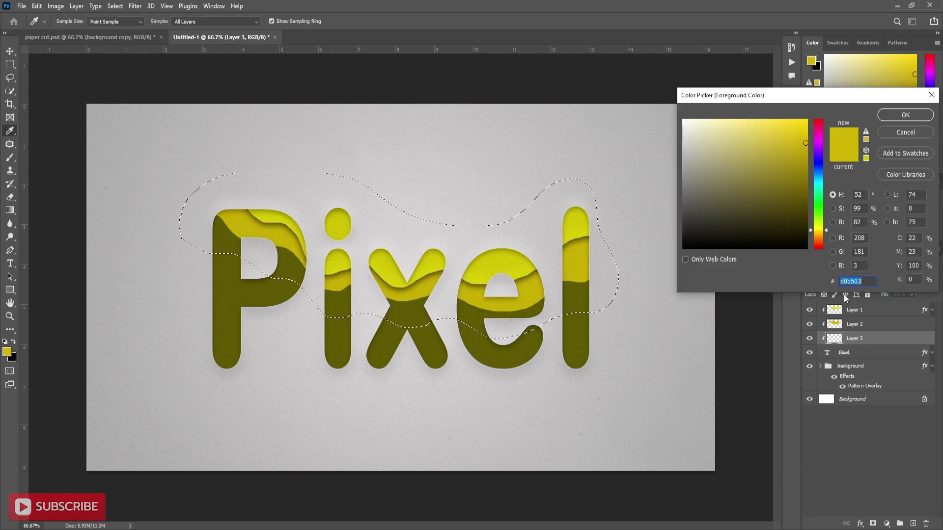
pyautogui.write('aa9503')
pyautogui.press('Return')
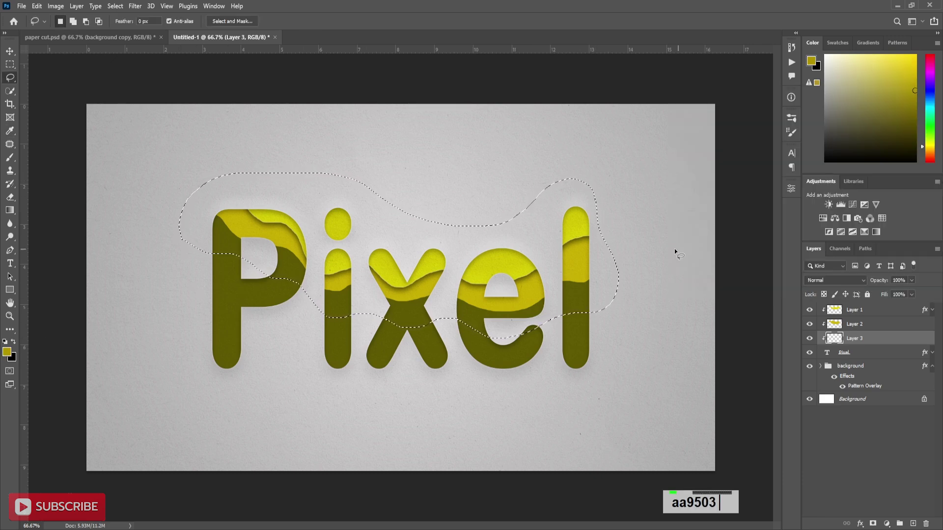
pyautogui.hotkey('alt', 'BackSpace')
pyautogui.hotkey('ctrl', 'd')
# Step: Add Layer 4 with a lower wavy band filled in 9c9305
pyautogui.click(864, 355)
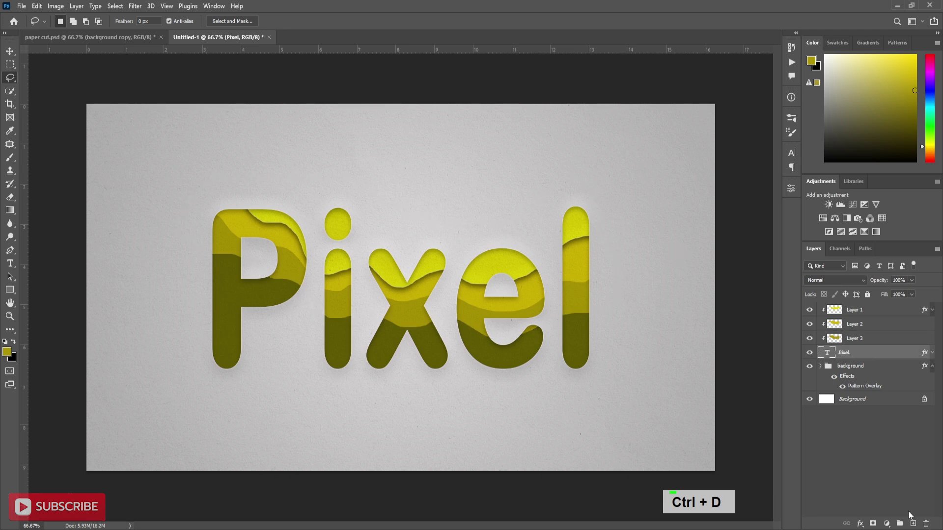
pyautogui.click(912, 523)
pyautogui.moveTo(161, 288)
pyautogui.mouseDown()
pyautogui.moveTo(255, 288)
pyautogui.moveTo(310, 322)
pyautogui.moveTo(395, 345)
pyautogui.moveTo(604, 351)
pyautogui.moveTo(608, 195)
pyautogui.moveTo(423, 206)
pyautogui.moveTo(227, 179)
pyautogui.moveTo(164, 296)
pyautogui.mouseUp()
pyautogui.click(7, 352)
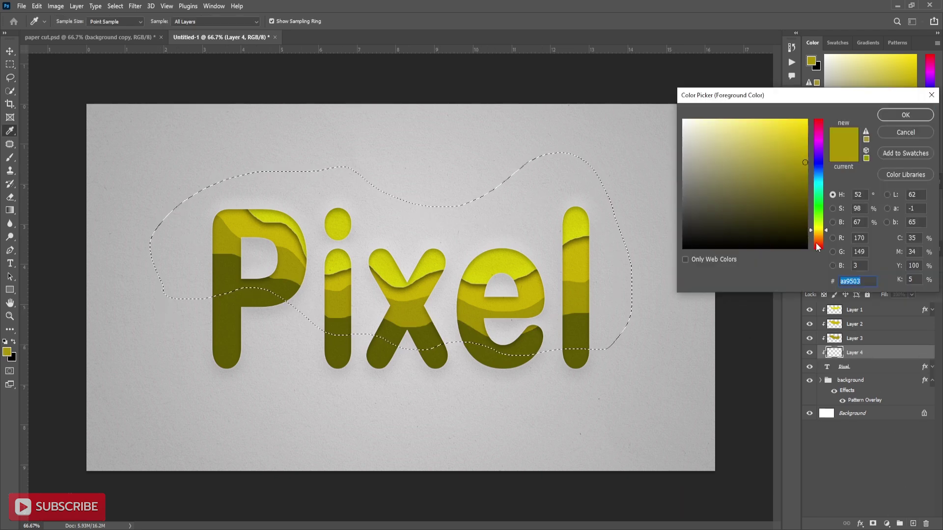
pyautogui.write('9c9305')
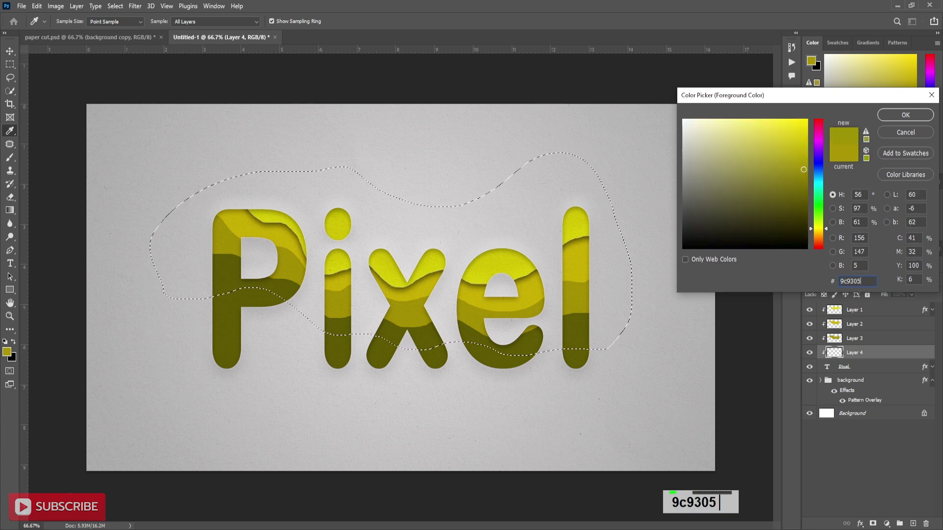
pyautogui.click(906, 115)
pyautogui.hotkey('alt', 'BackSpace')
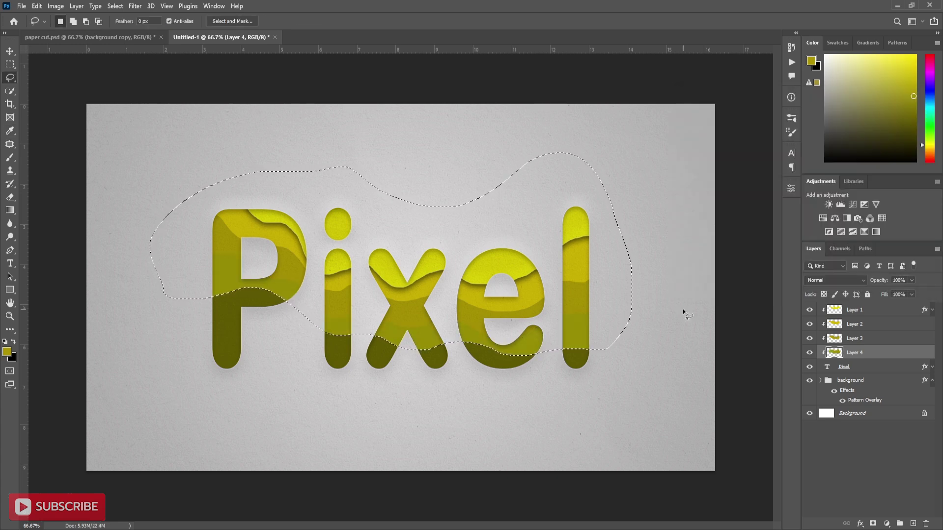
pyautogui.hotkey('ctrl', 'd')
# Step: Add Layer 5, lasso the lowest wavy band and fill it with olive 817903
pyautogui.keyDown('ctrl'); pyautogui.click(913, 523); pyautogui.keyUp('ctrl')
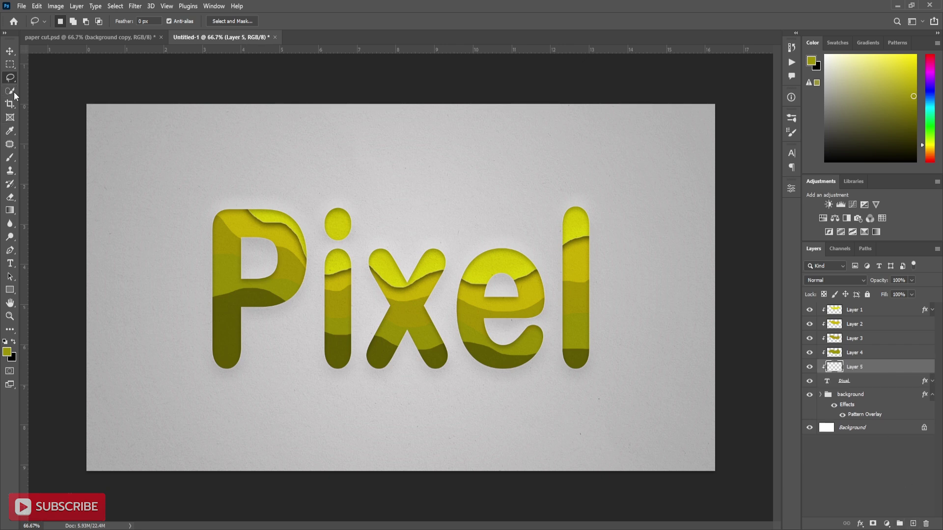
pyautogui.moveTo(171, 330)
pyautogui.mouseDown()
pyautogui.moveTo(270, 324)
pyautogui.moveTo(325, 350)
pyautogui.moveTo(508, 366)
pyautogui.moveTo(570, 359)
pyautogui.moveTo(610, 331)
pyautogui.moveTo(602, 167)
pyautogui.moveTo(206, 174)
pyautogui.mouseUp()
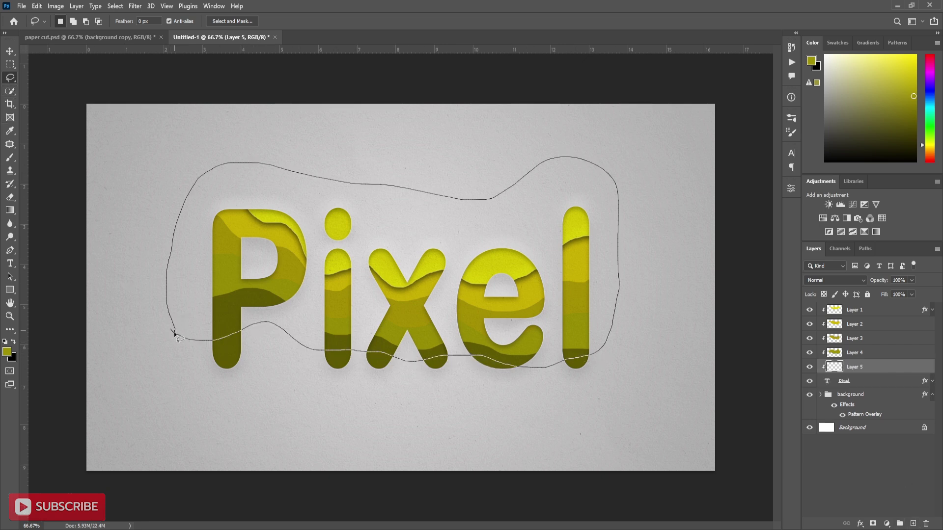
pyautogui.moveTo(175, 334); pyautogui.dragTo(175, 336)
pyautogui.click(7, 352)
pyautogui.write('81')
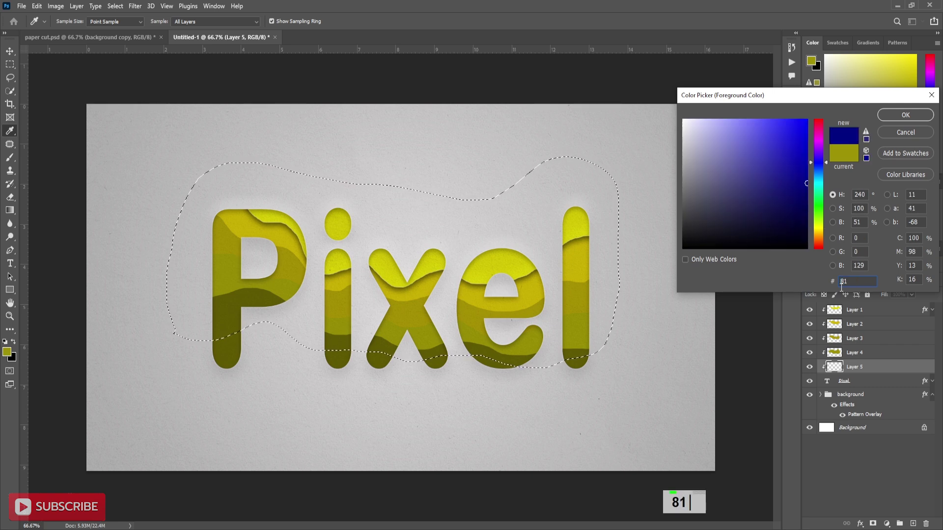
pyautogui.write('7903')
pyautogui.click(897, 116)
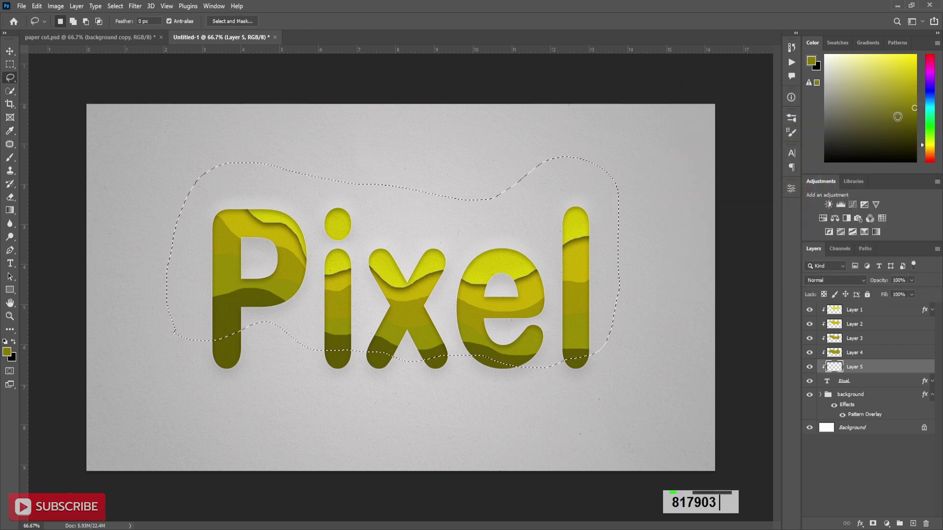
pyautogui.hotkey('alt', 'BackSpace')
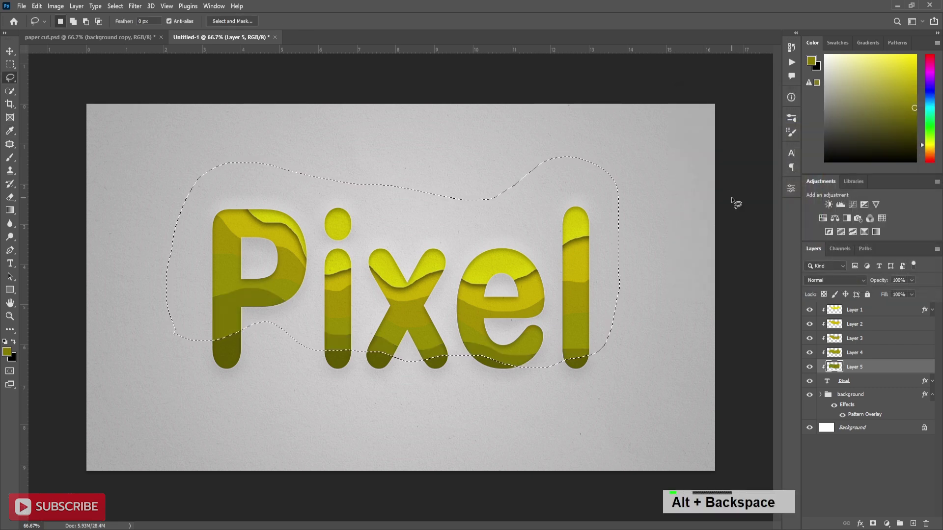
pyautogui.hotkey('ctrl', 'd')
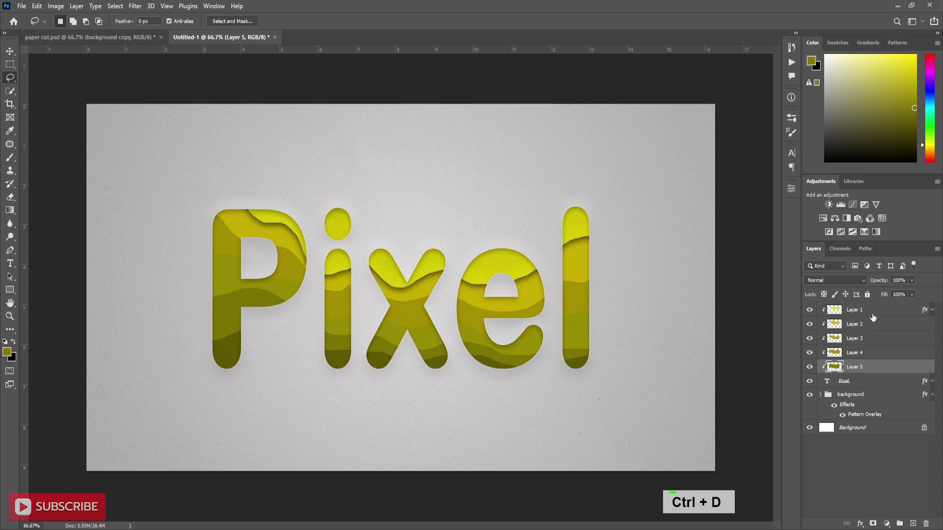
# Step: Copy Layer 1's layer style and paste it onto Layers 2 and 3
pyautogui.click(902, 312)
pyautogui.rightClick(902, 311)
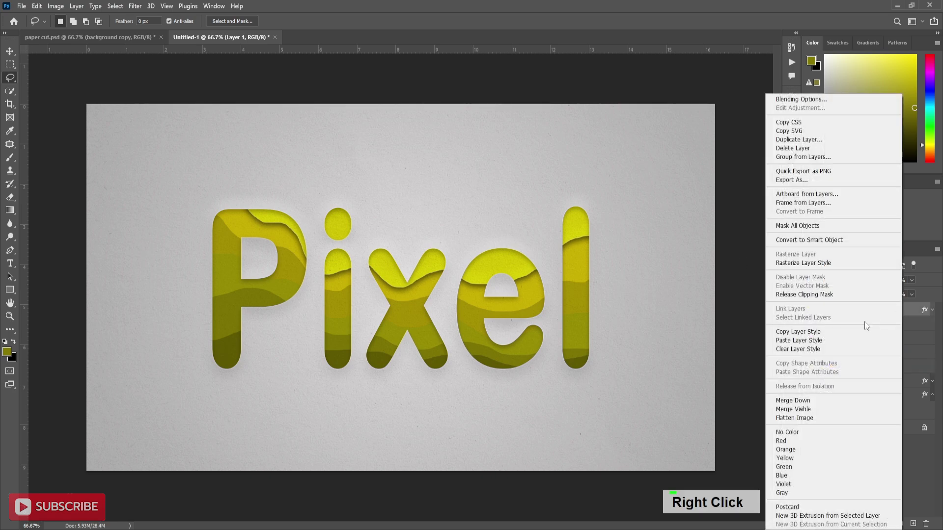
pyautogui.click(830, 333)
pyautogui.click(879, 328)
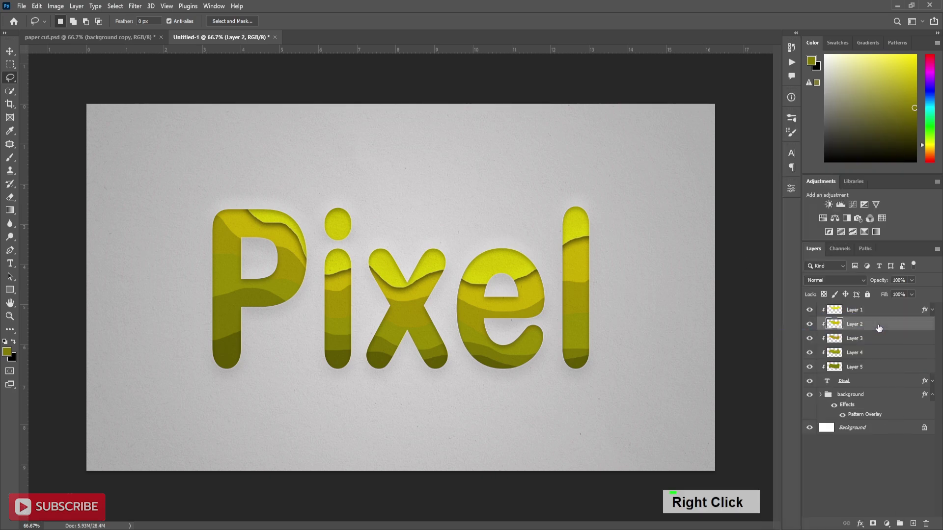
pyautogui.rightClick(879, 328)
pyautogui.click(873, 339)
pyautogui.click(882, 388)
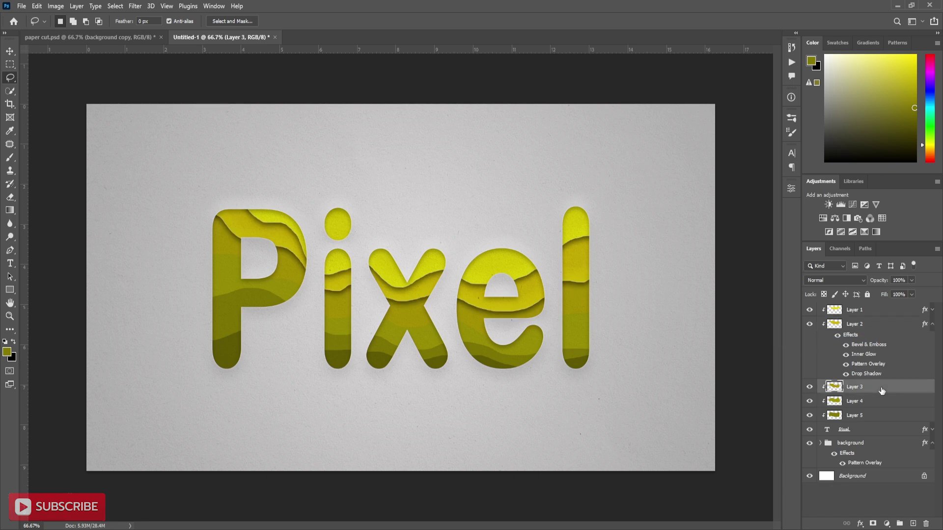
pyautogui.rightClick(881, 387)
pyautogui.click(777, 340)
# Step: Paste the same style onto Layers 4 and 5, collapsing the effect lists
pyautogui.click(932, 324)
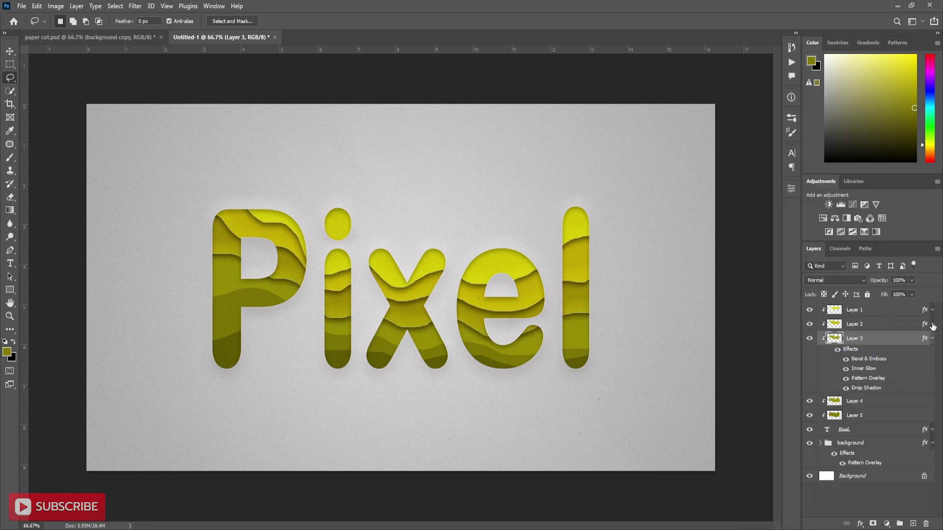
pyautogui.click(932, 339)
pyautogui.click(880, 356)
pyautogui.rightClick(880, 356)
pyautogui.click(773, 340)
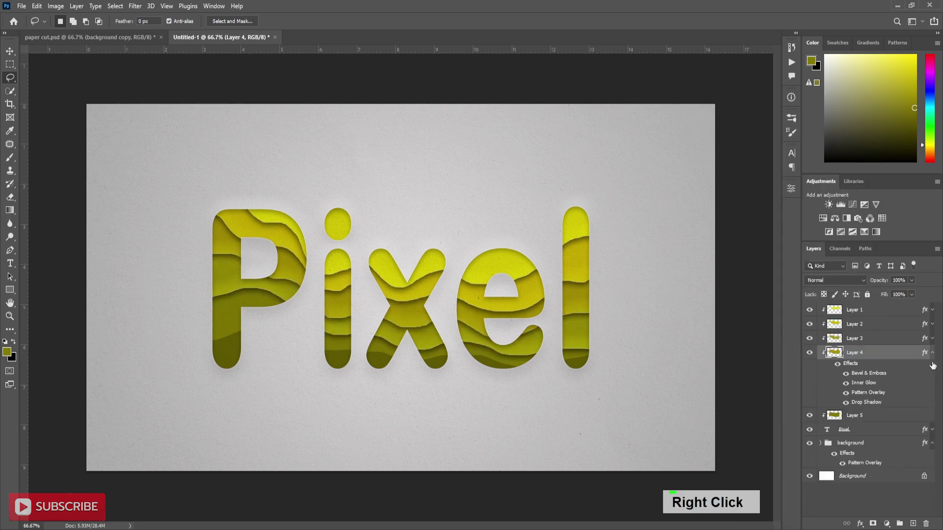
pyautogui.click(932, 352)
pyautogui.click(879, 370)
pyautogui.rightClick(879, 369)
pyautogui.click(781, 340)
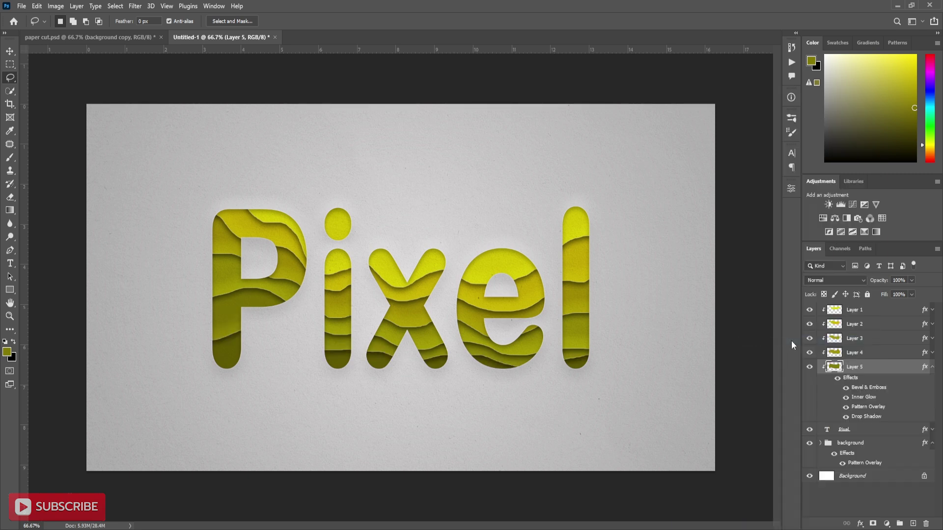
pyautogui.click(932, 367)
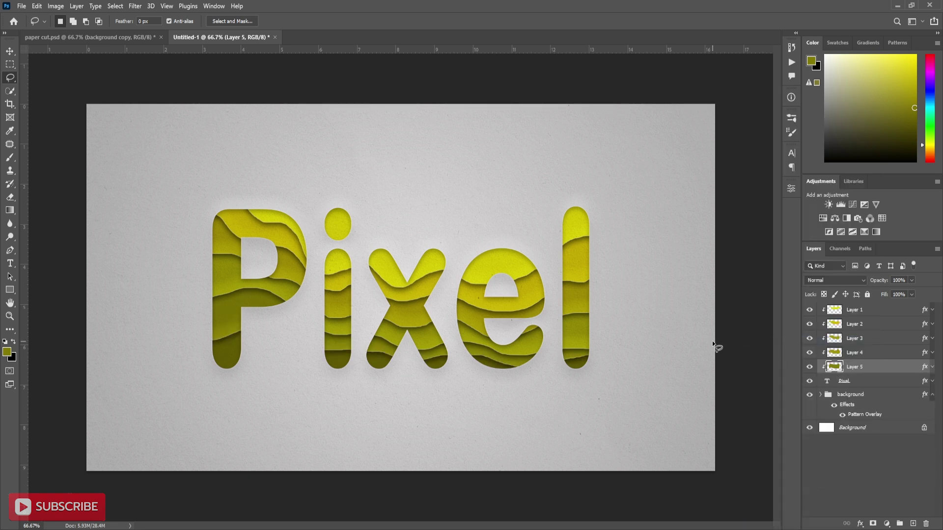